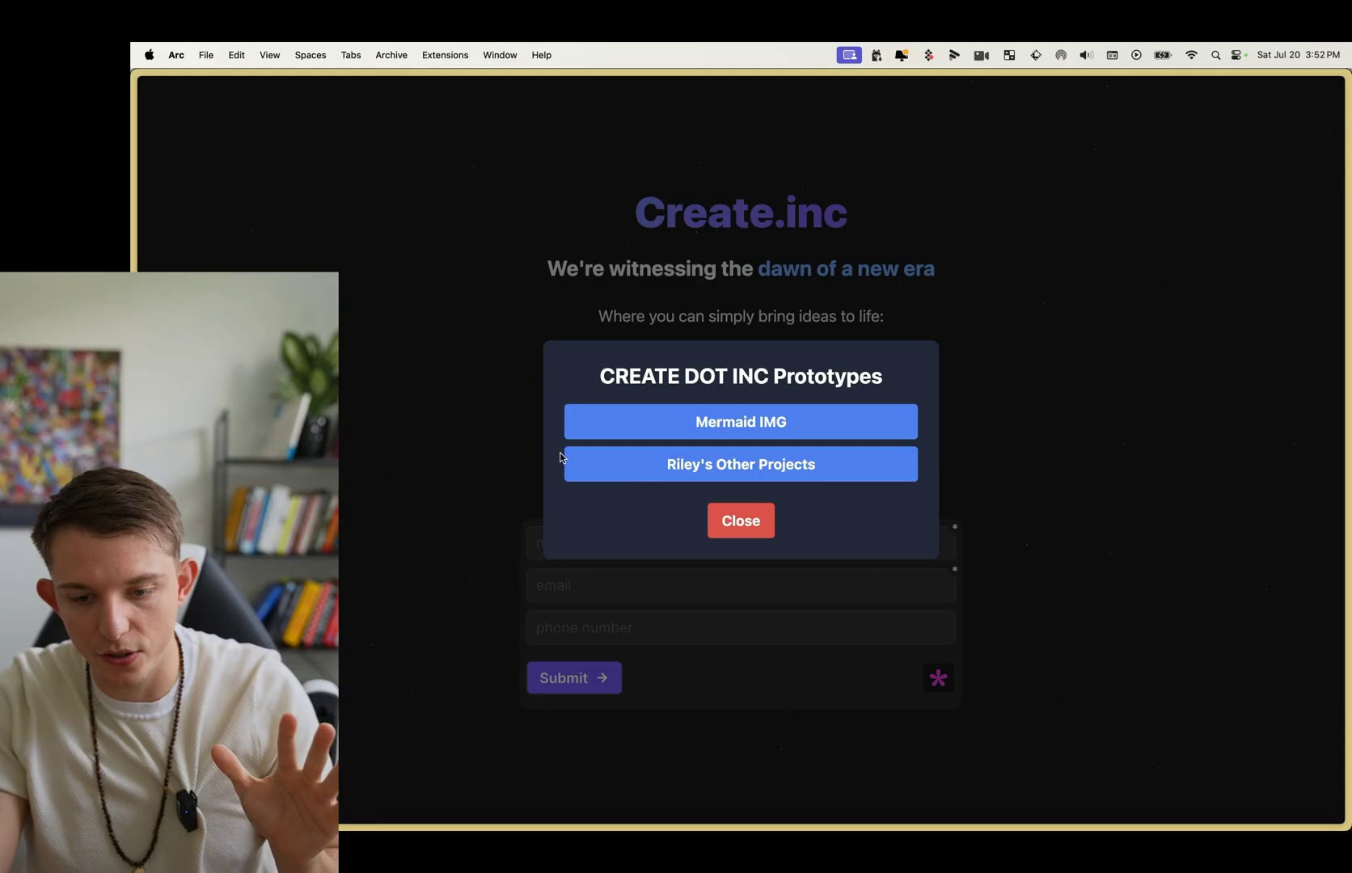
# - Open the Mermaid IMG prototype from Create.inc and delete all its sample flowchart code
pyautogui.click(739, 521)
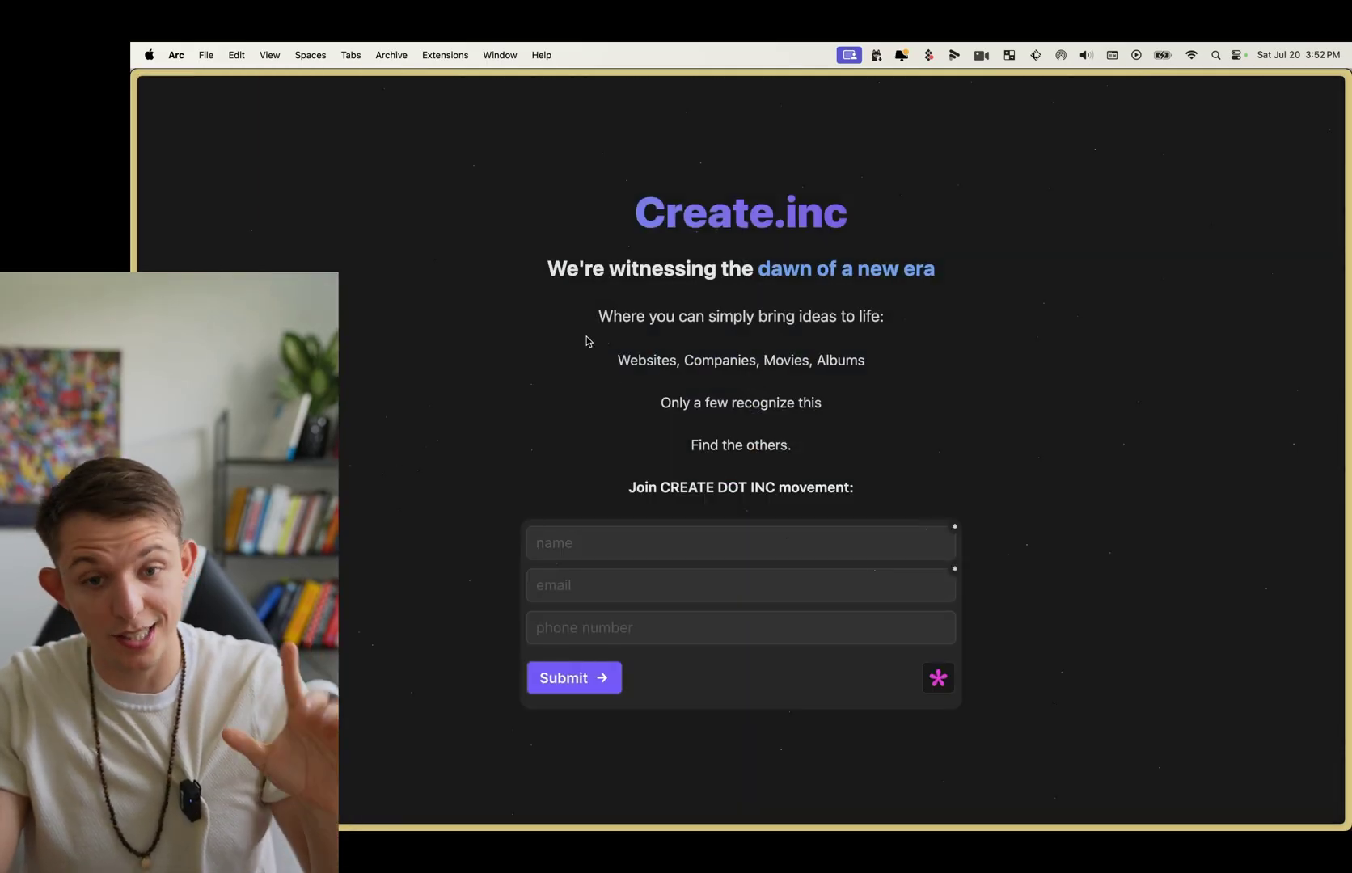
pyautogui.click(701, 215)
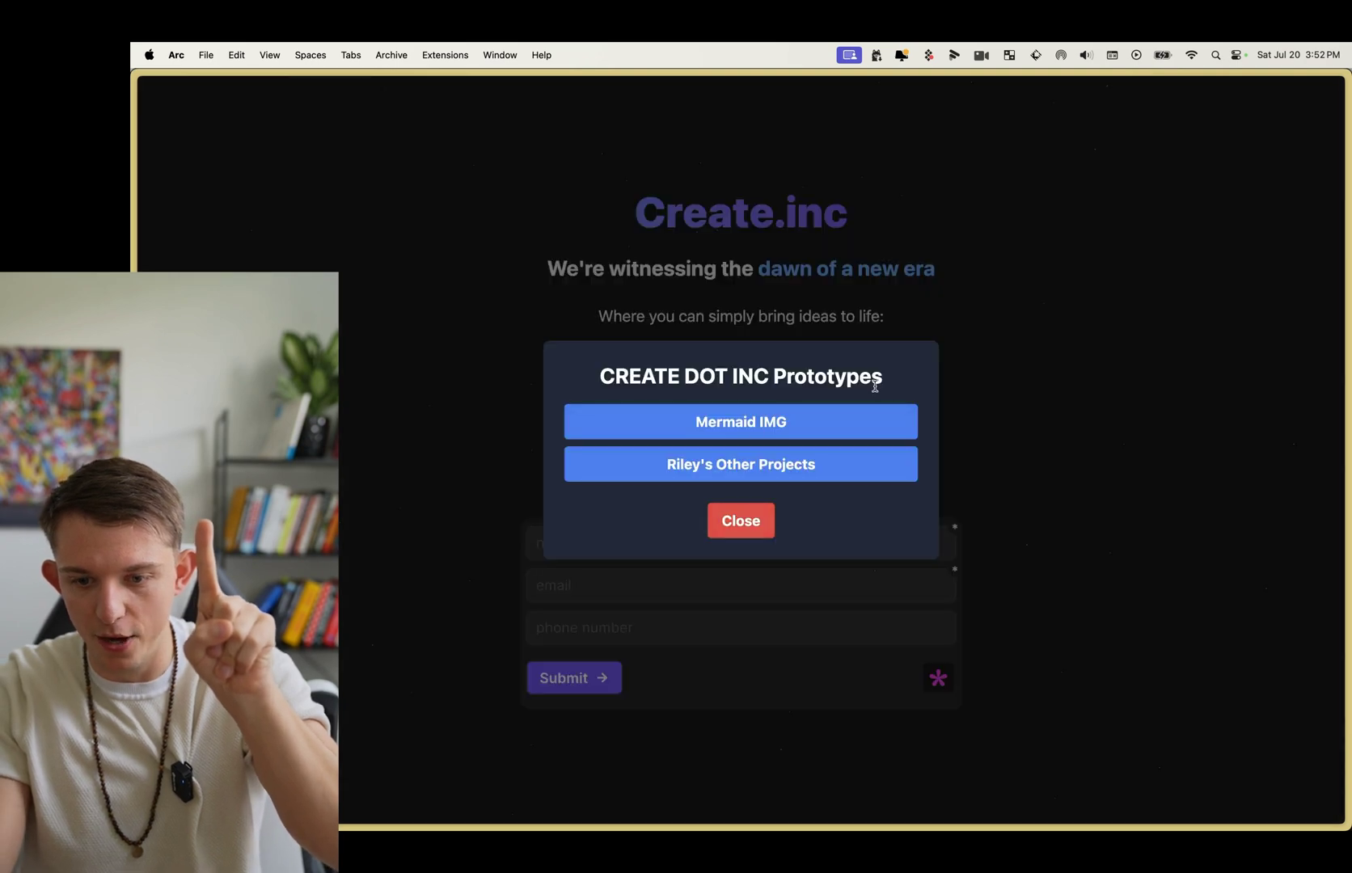
pyautogui.press('Escape')
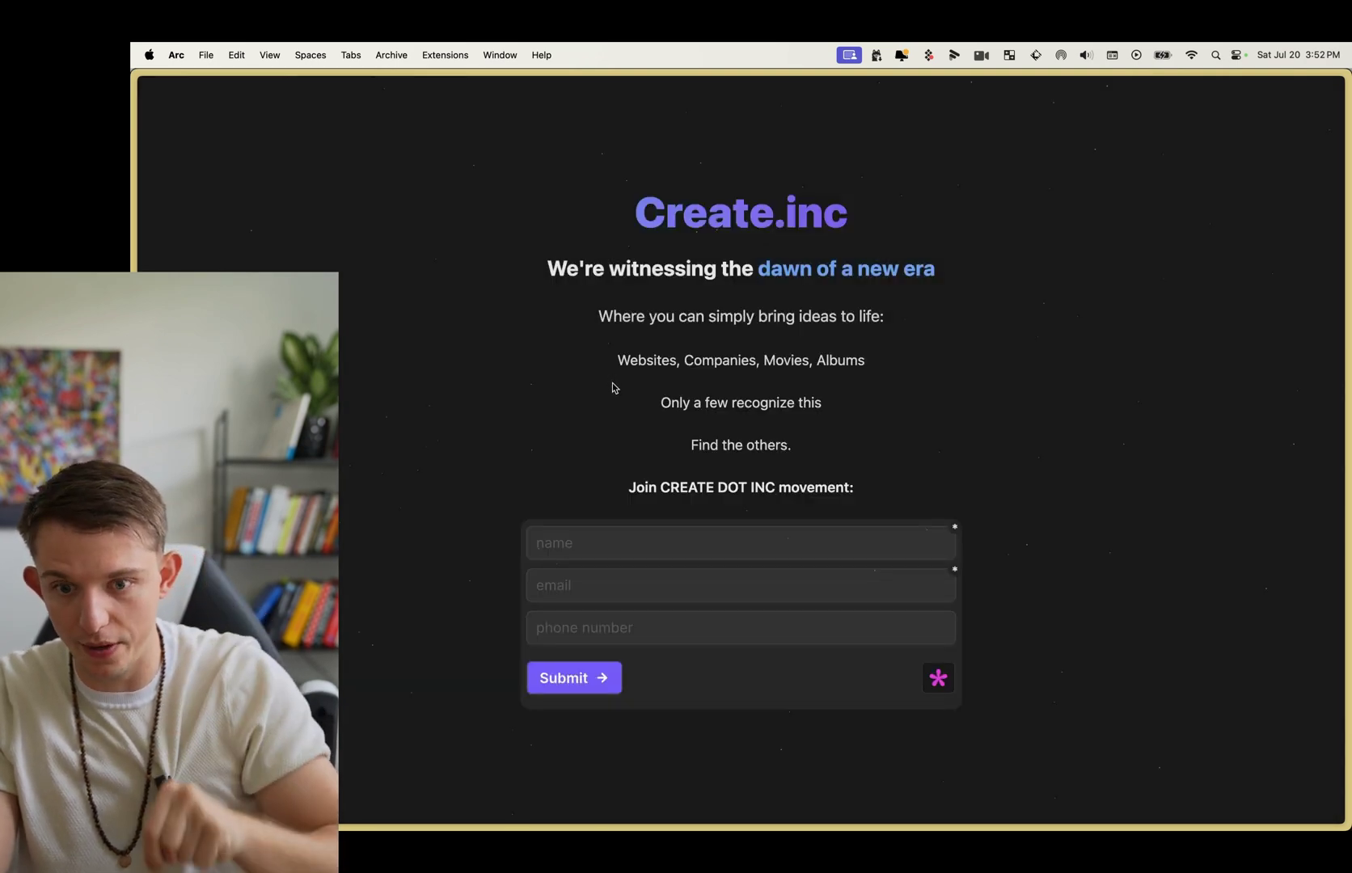
pyautogui.click(749, 216)
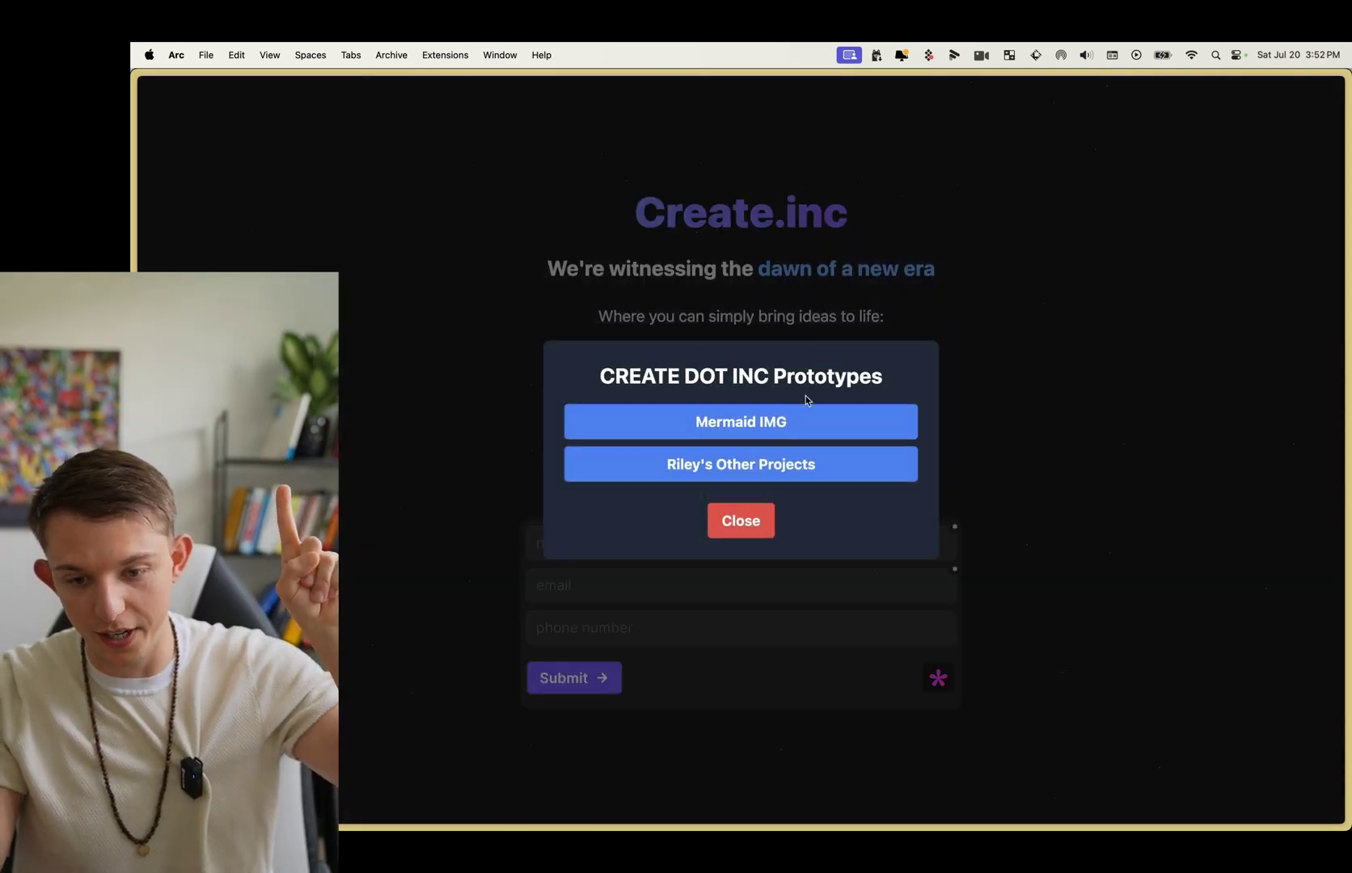
pyautogui.click(743, 423)
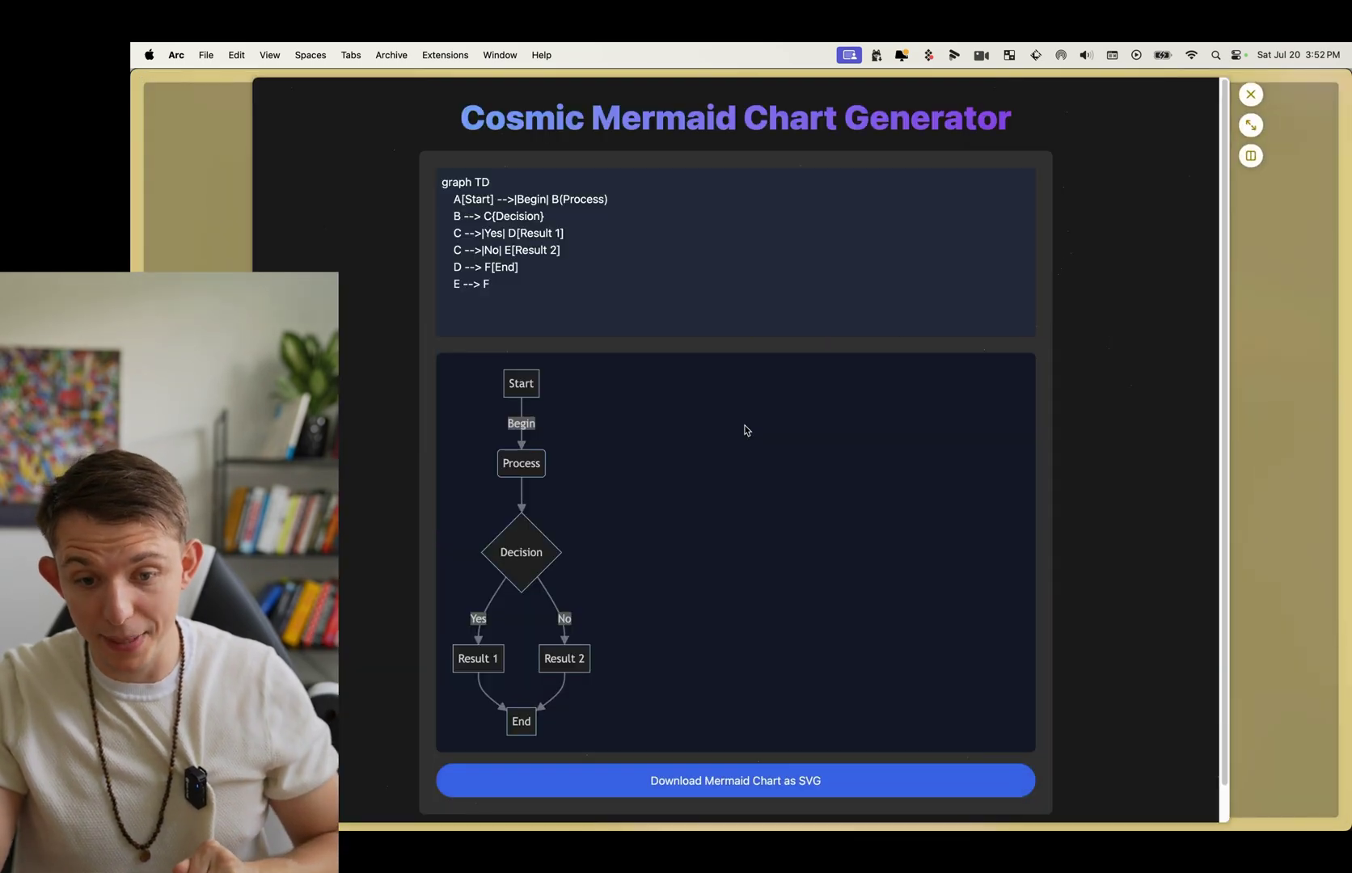
pyautogui.moveTo(507, 284); pyautogui.dragTo(416, 181)
pyautogui.press('BackSpace')
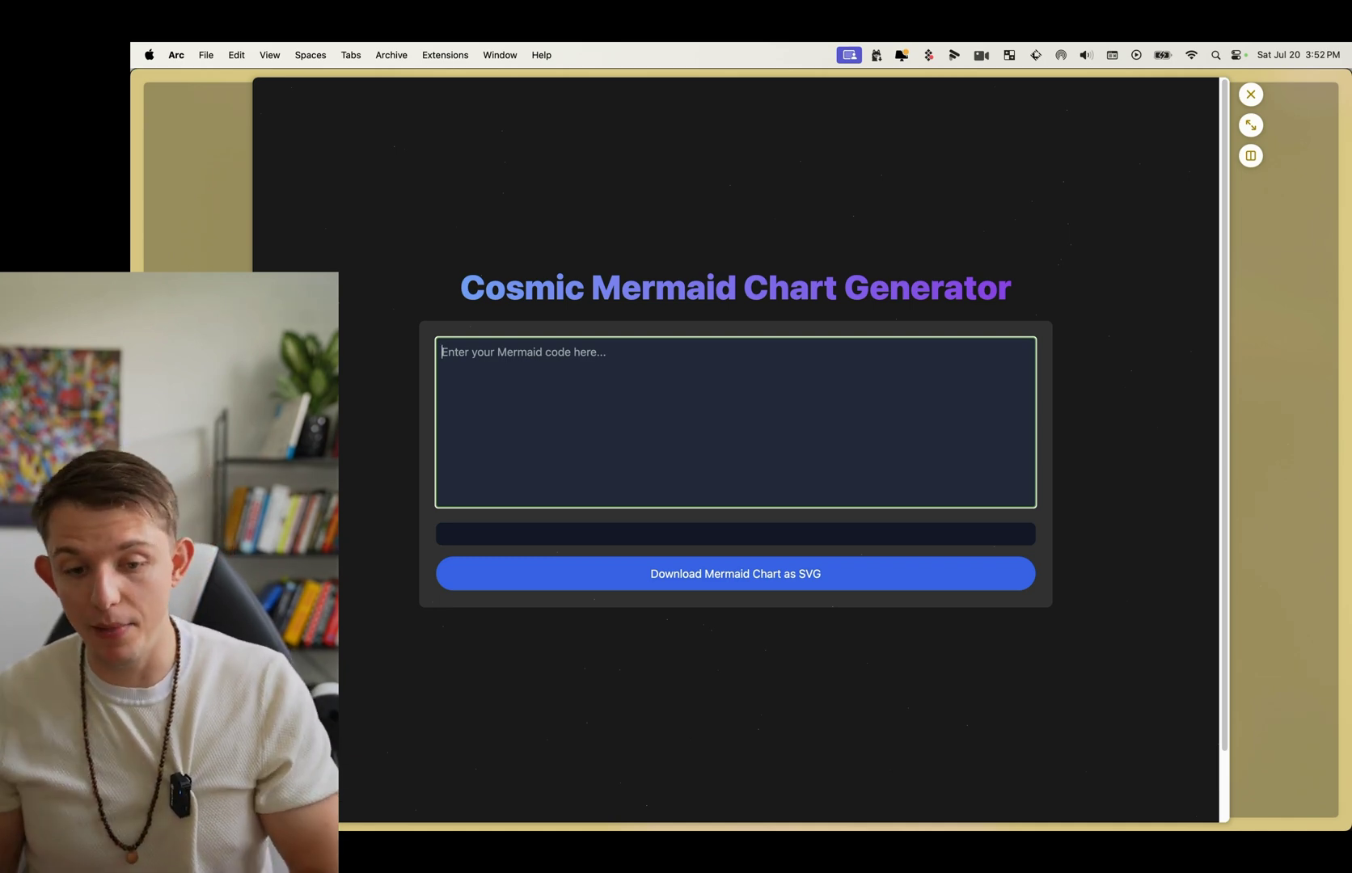
# - Paste the saved American Revolutionary War timeline code and download the chart as SVG
pyautogui.press('super+shift+v')
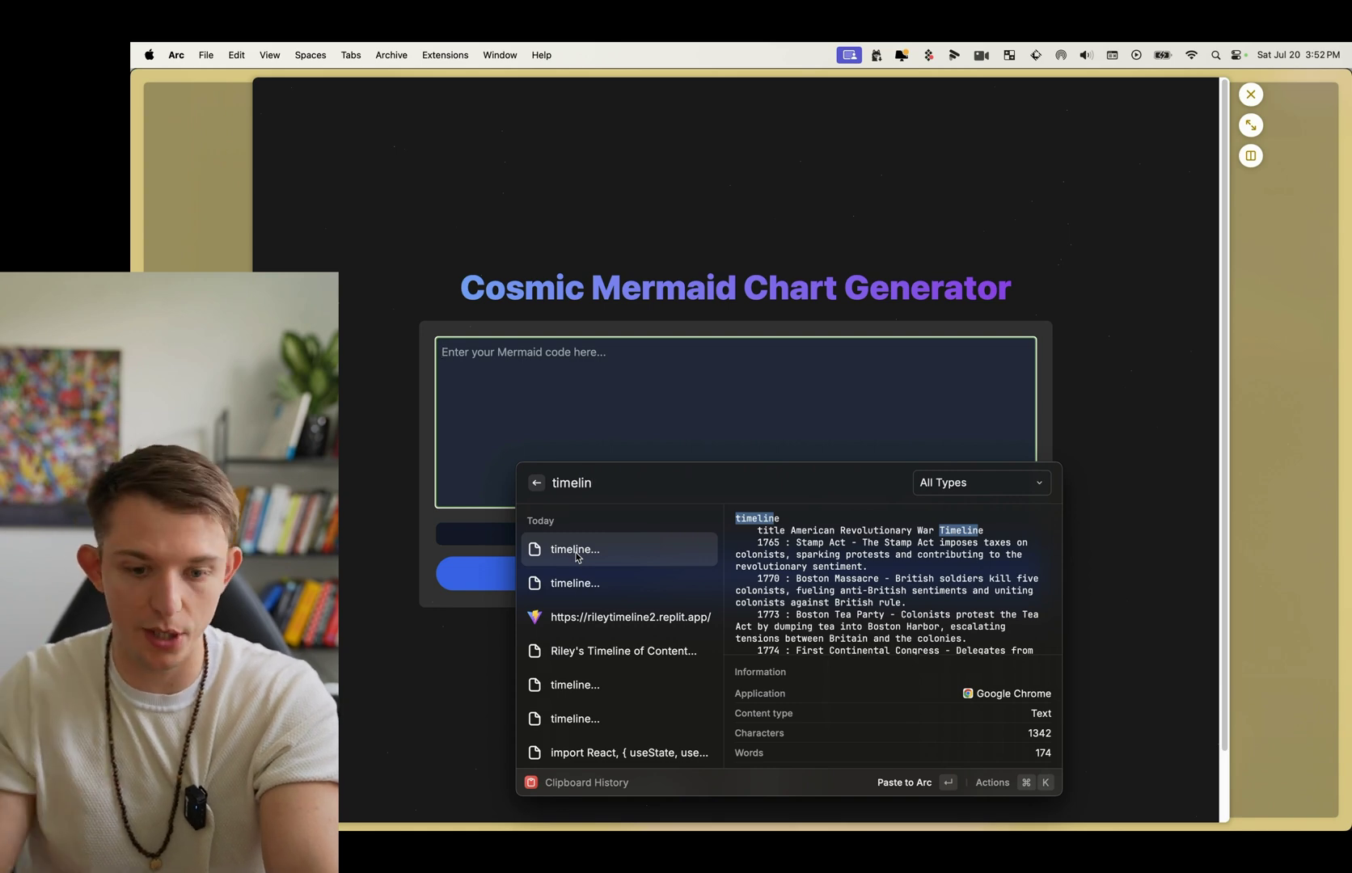
pyautogui.press('Return')
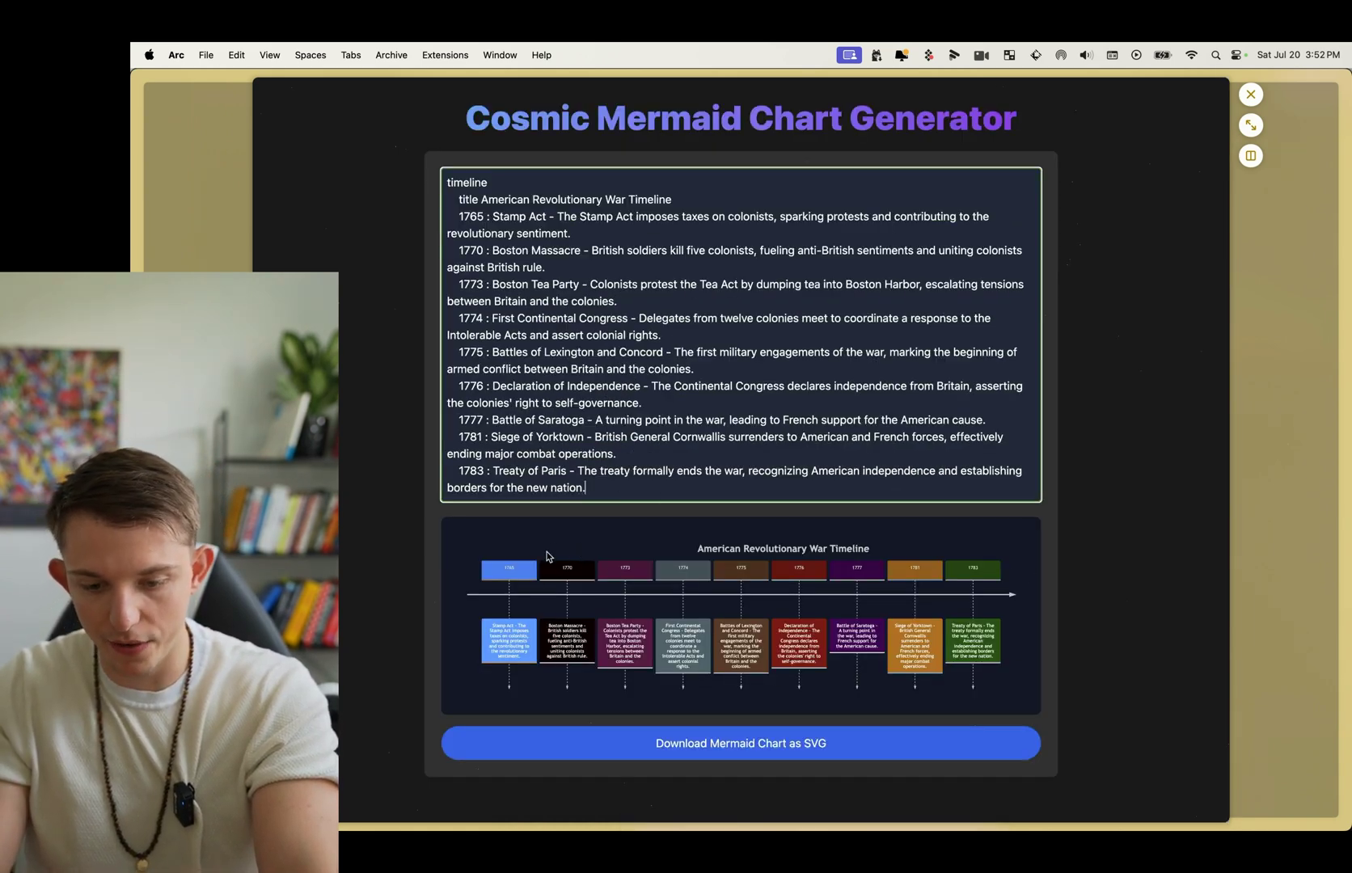
pyautogui.click(735, 745)
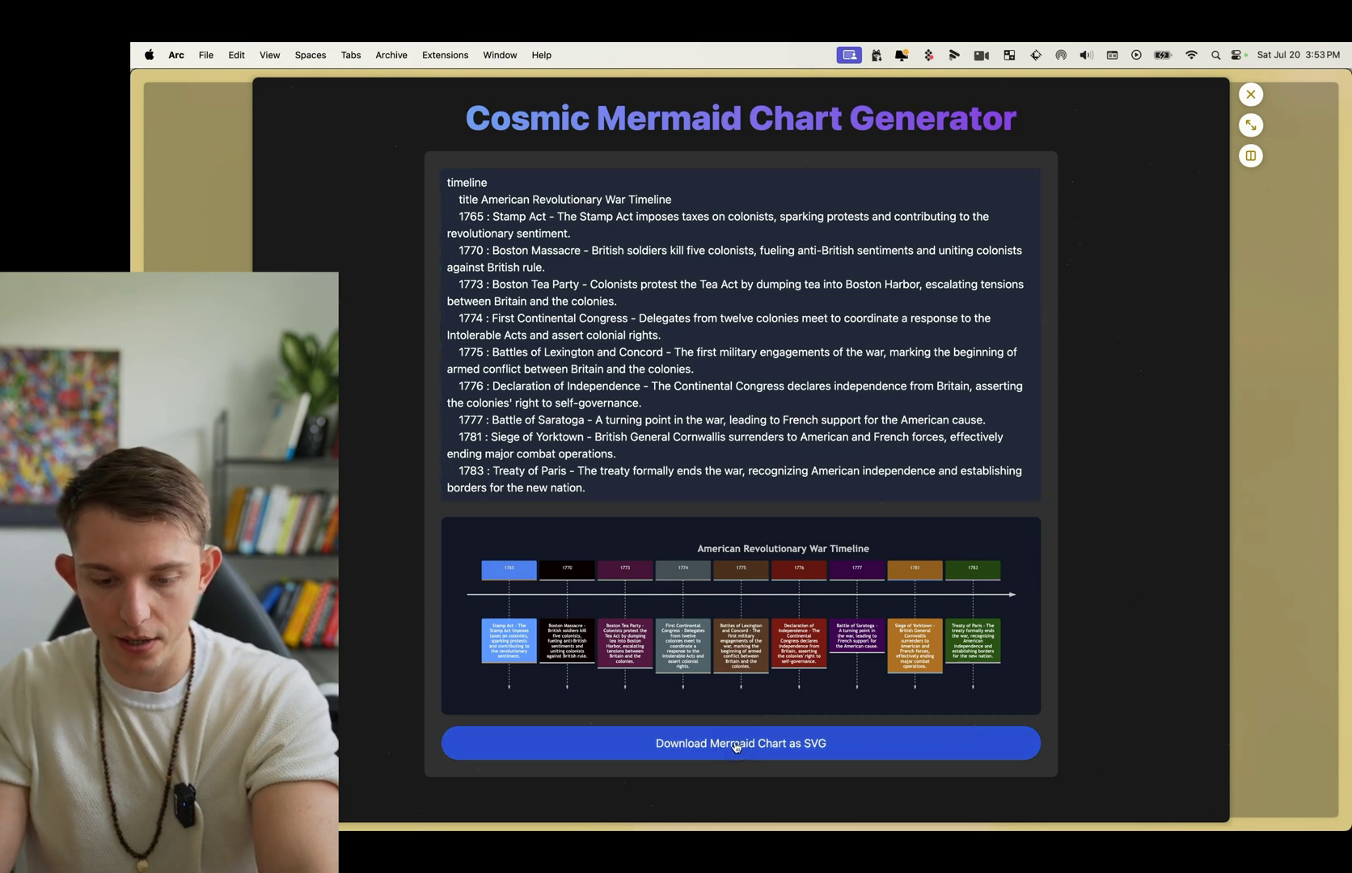
pyautogui.moveTo(507, 772)
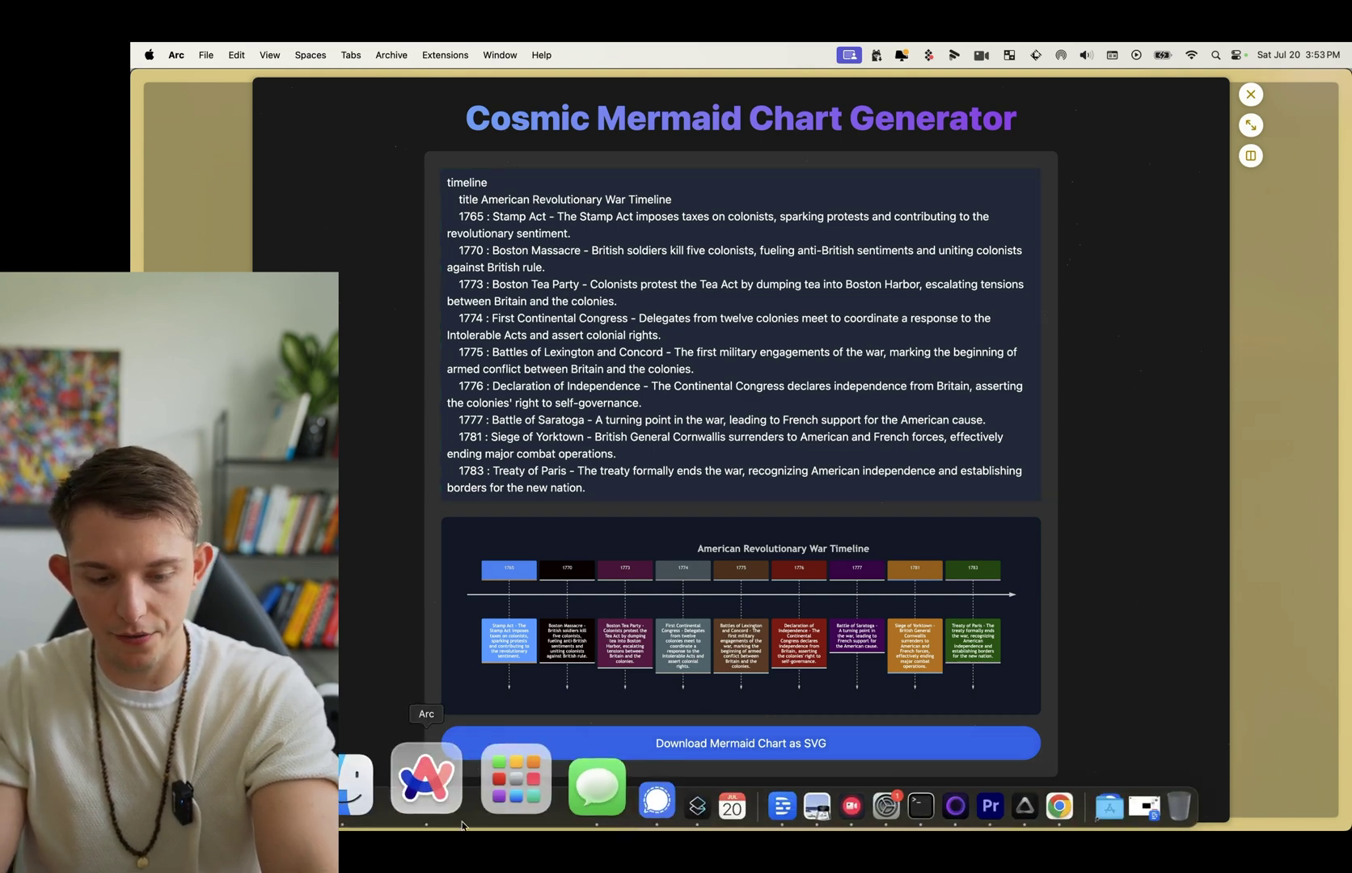
pyautogui.click(408, 776)
# - View mermaid_chart (8).svg enlarged in Chrome, then clear the timeline code from the generator
pyautogui.doubleClick(647, 162)
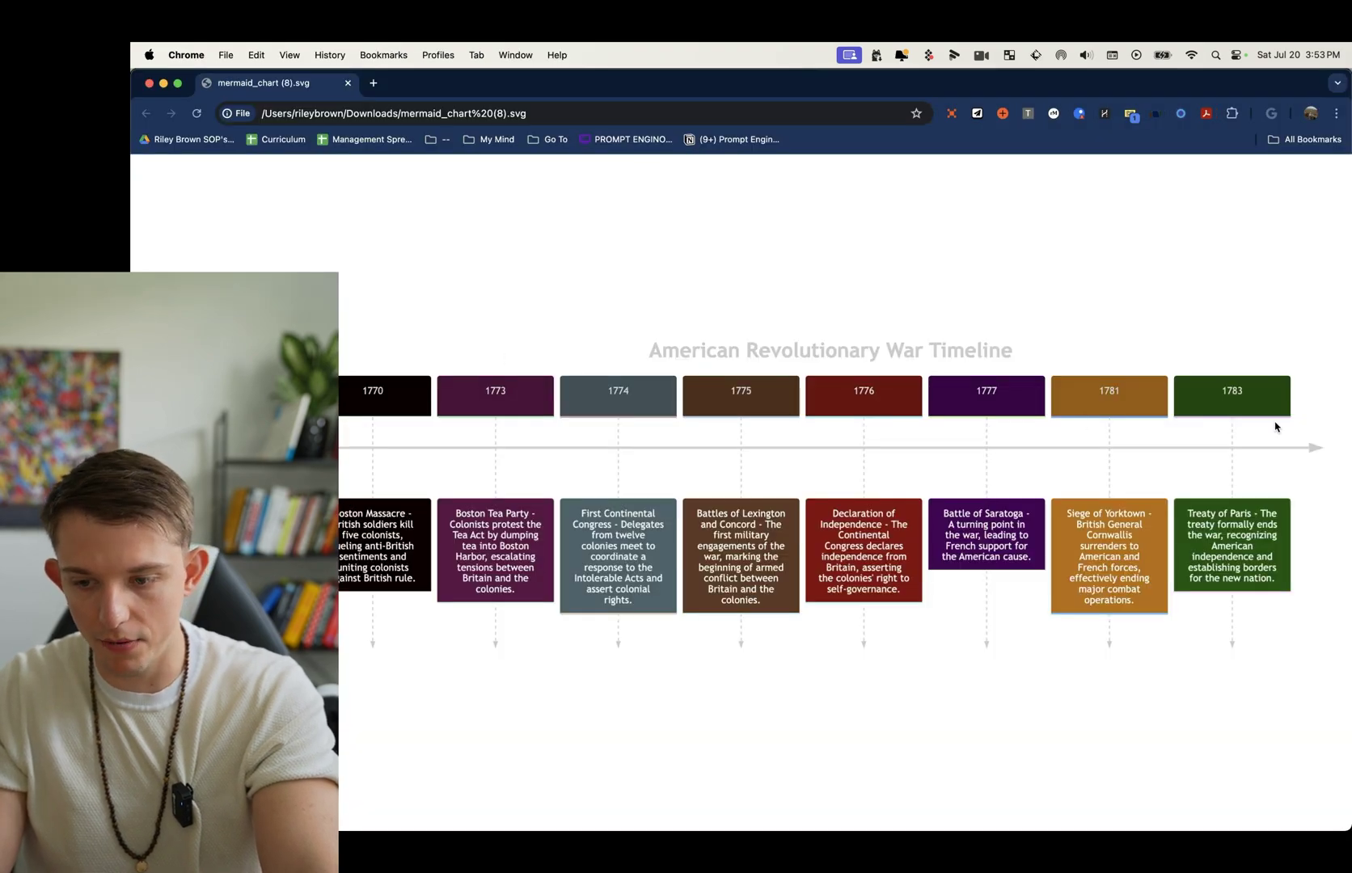
pyautogui.press('super+plus')
pyautogui.press('super+Tab')
pyautogui.press('super+a')
pyautogui.press('BackSpace')
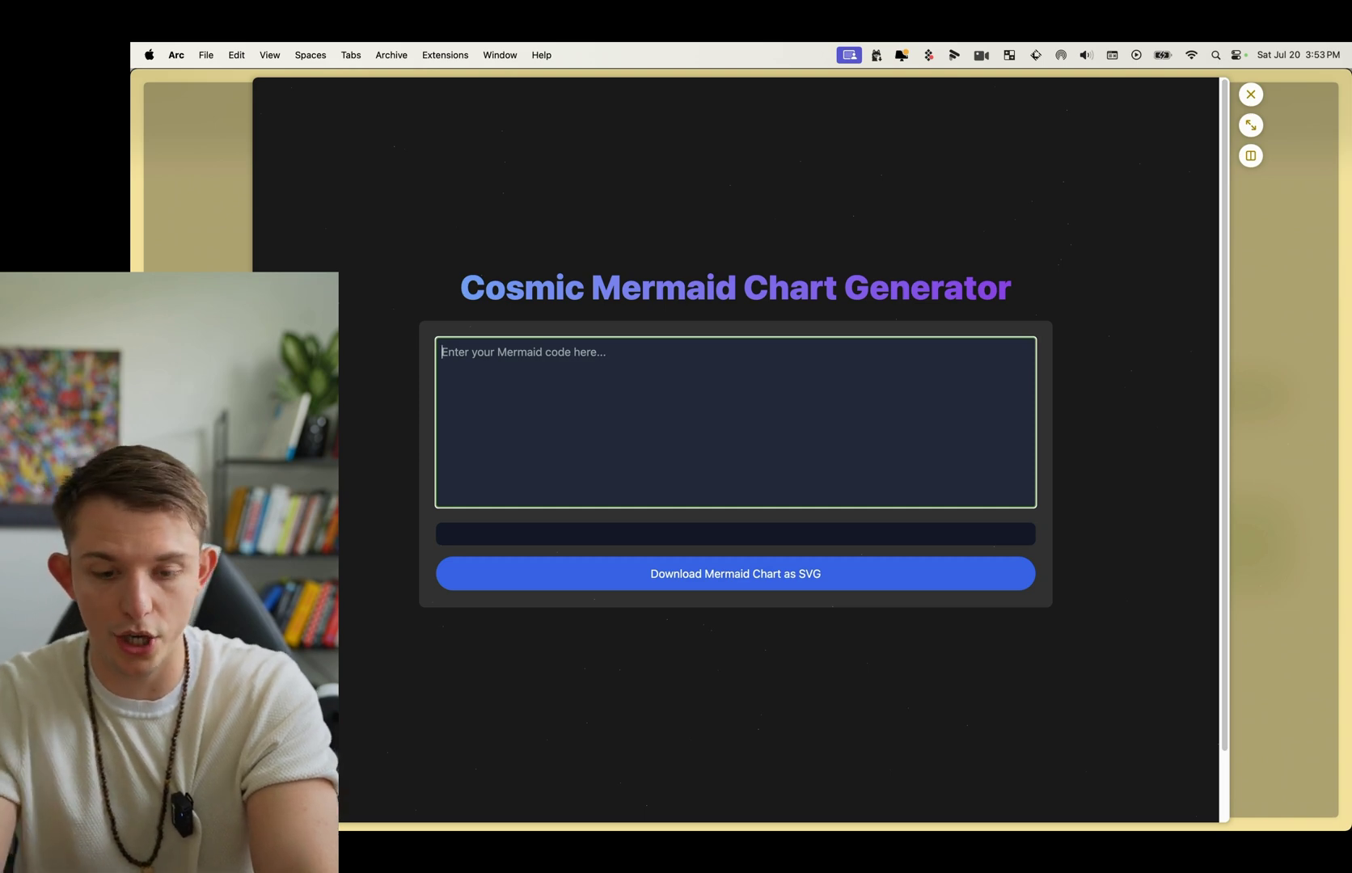
# - Paste the saved website traffic mind map code from clipboard history into the code box
pyautogui.press('super+shift+v')
pyautogui.write('mind')
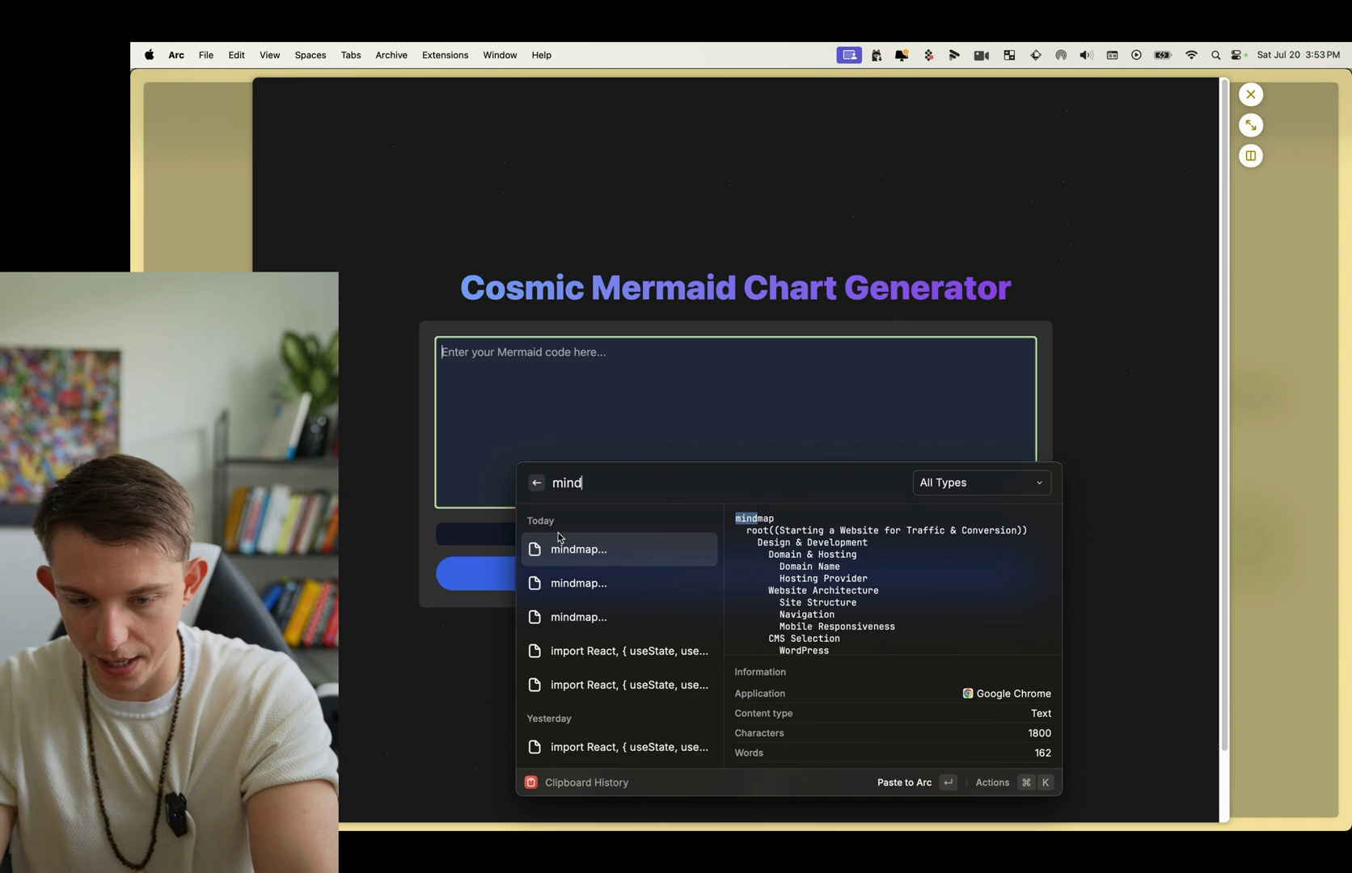
pyautogui.click(594, 554)
pyautogui.scroll(10, 582, 419)
pyautogui.scroll(4, 584, 420)
pyautogui.scroll(-10, 582, 420)
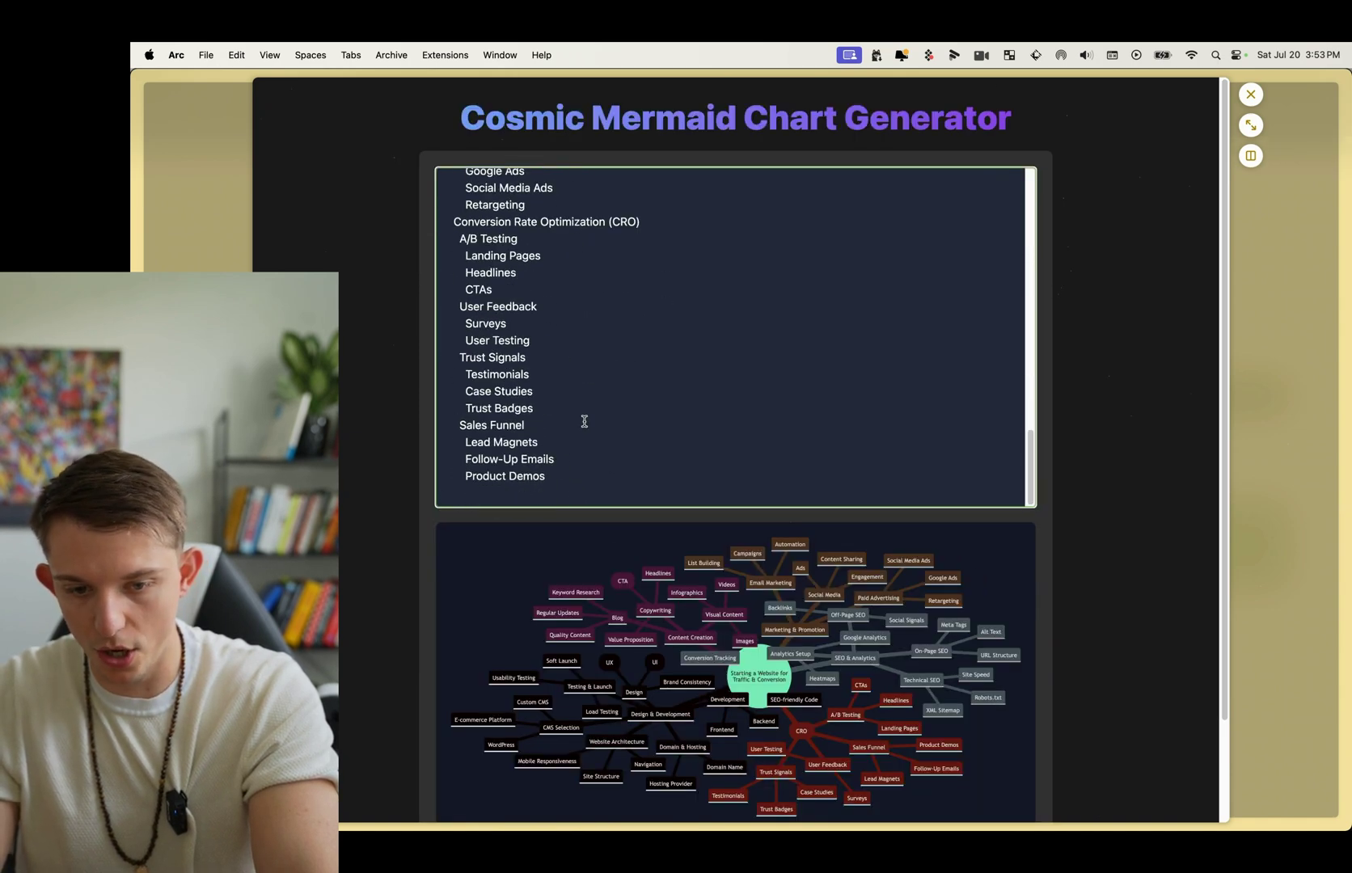
pyautogui.scroll(-3, 1007, 294)
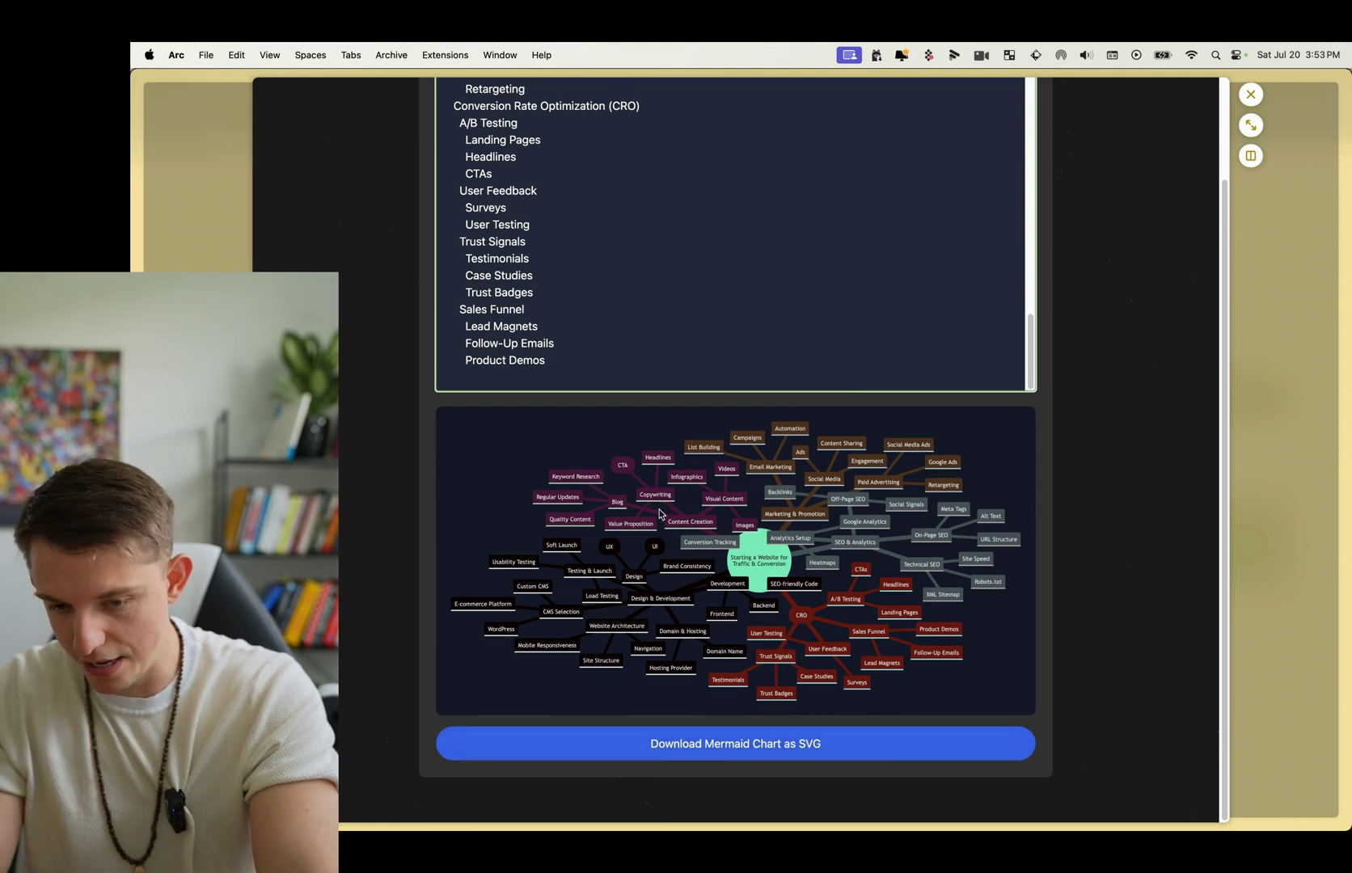
# - Append '!!!!!!!!!' to Sales Funnel and download the mind map as SVG
pyautogui.click(537, 308)
pyautogui.write('!!!!!!!!!')
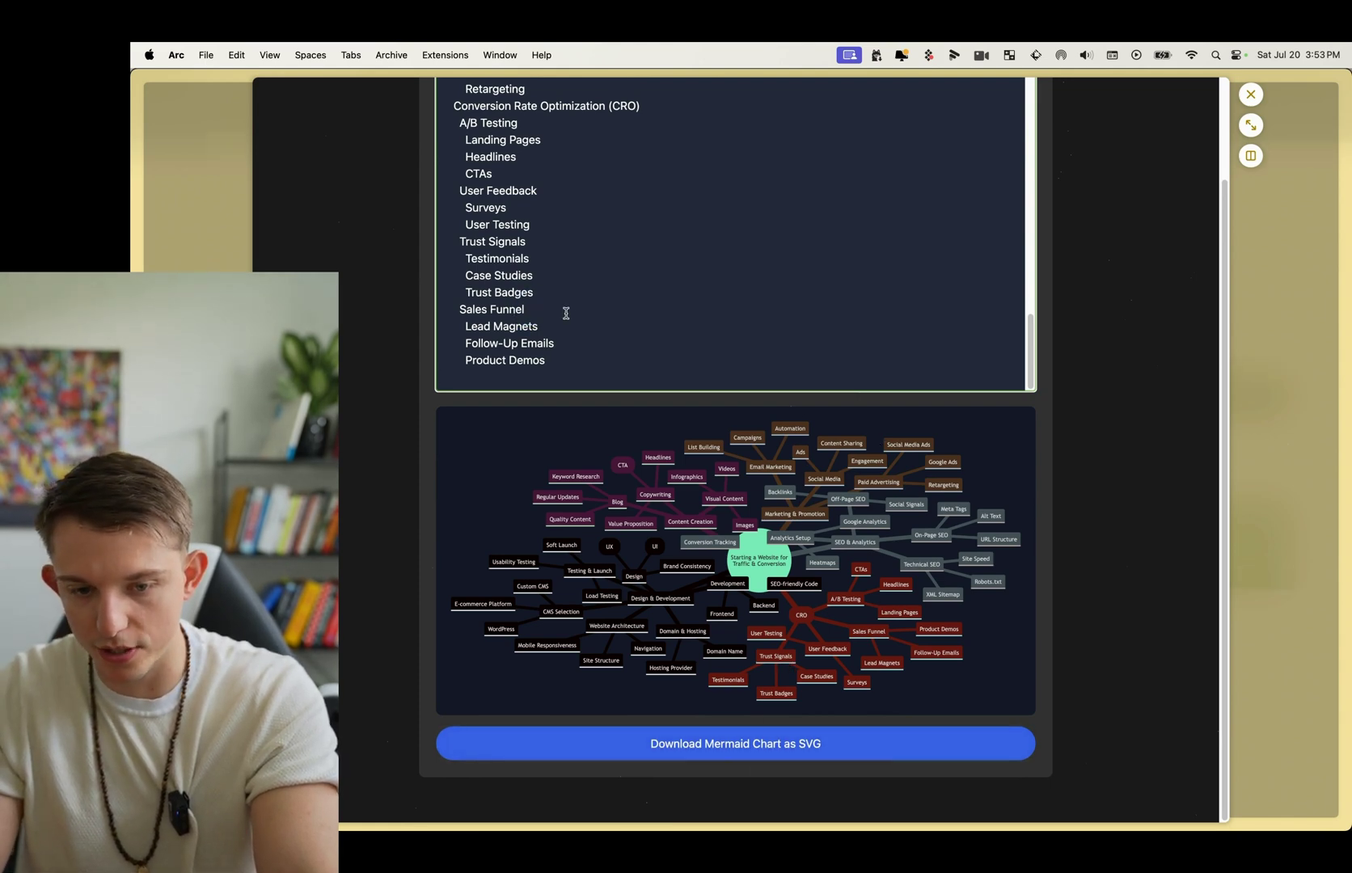
pyautogui.click(750, 751)
# - Inspect the mind map in mermaid_chart (9).svg from Downloads, then go to the AI videos page
pyautogui.click(410, 778)
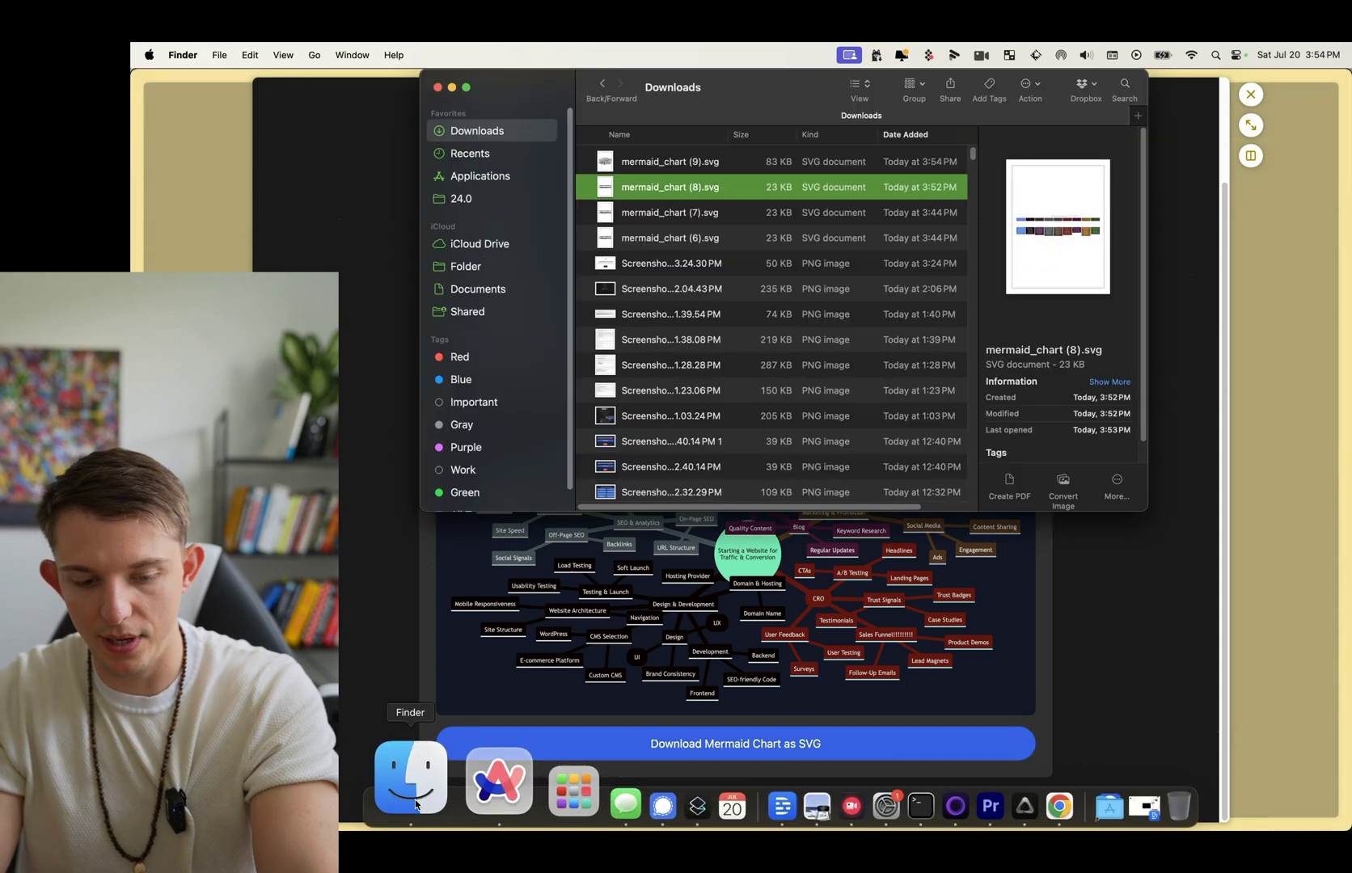
pyautogui.doubleClick(679, 162)
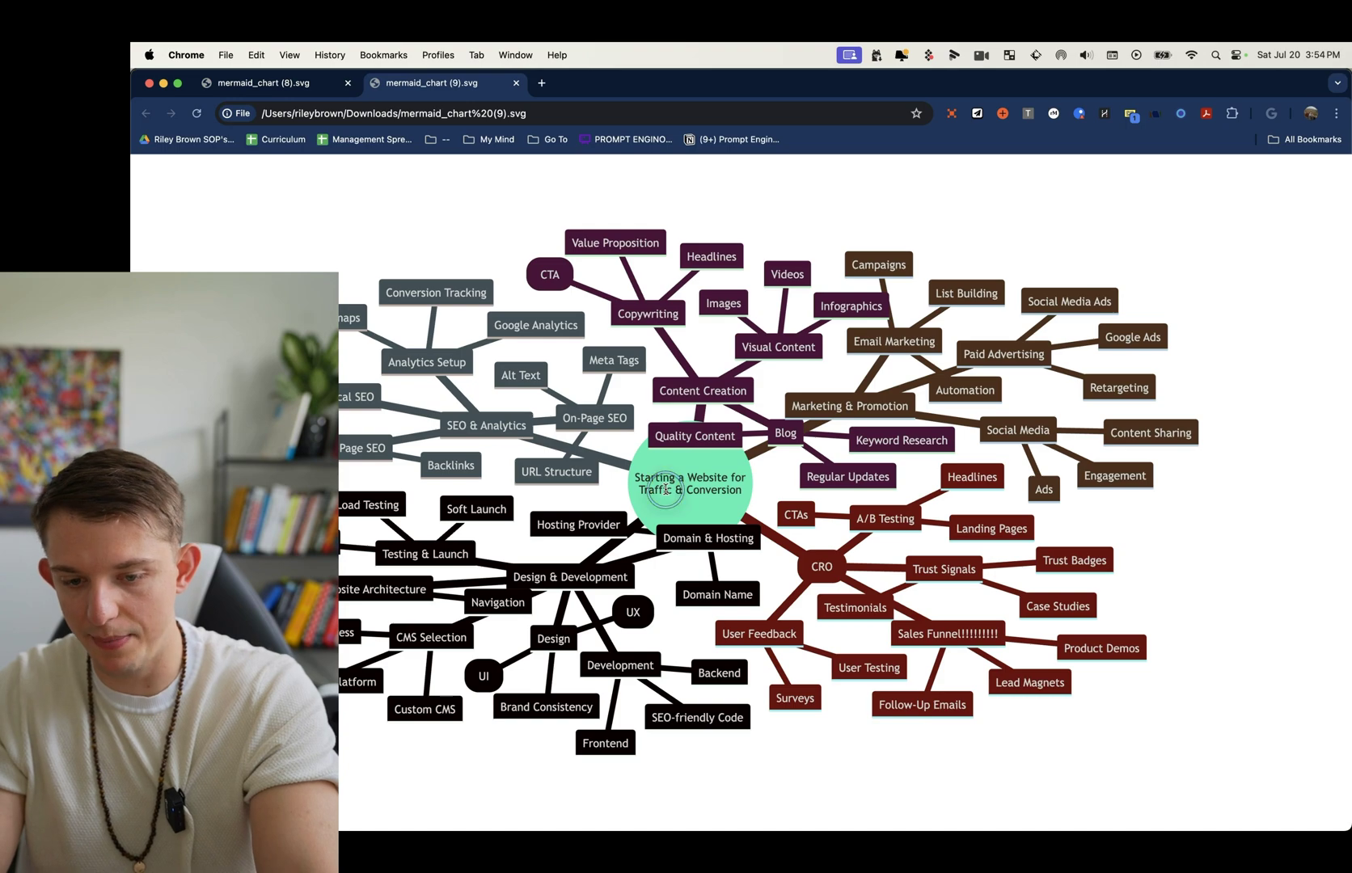
pyautogui.scroll(1, 666, 490)
pyautogui.scroll(1, 666, 490)
pyautogui.scroll(3, 666, 490)
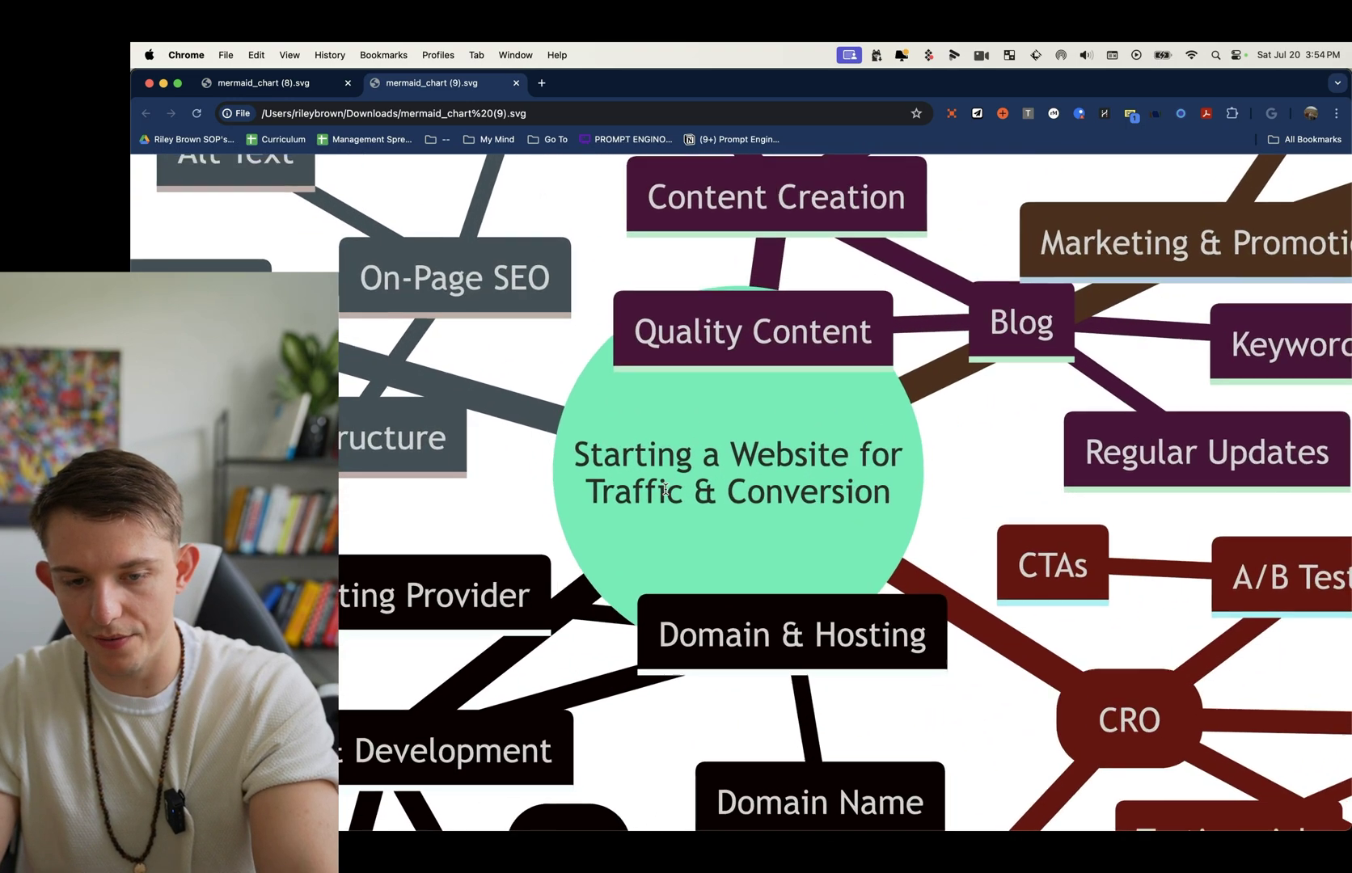
pyautogui.scroll(-4, 647, 477)
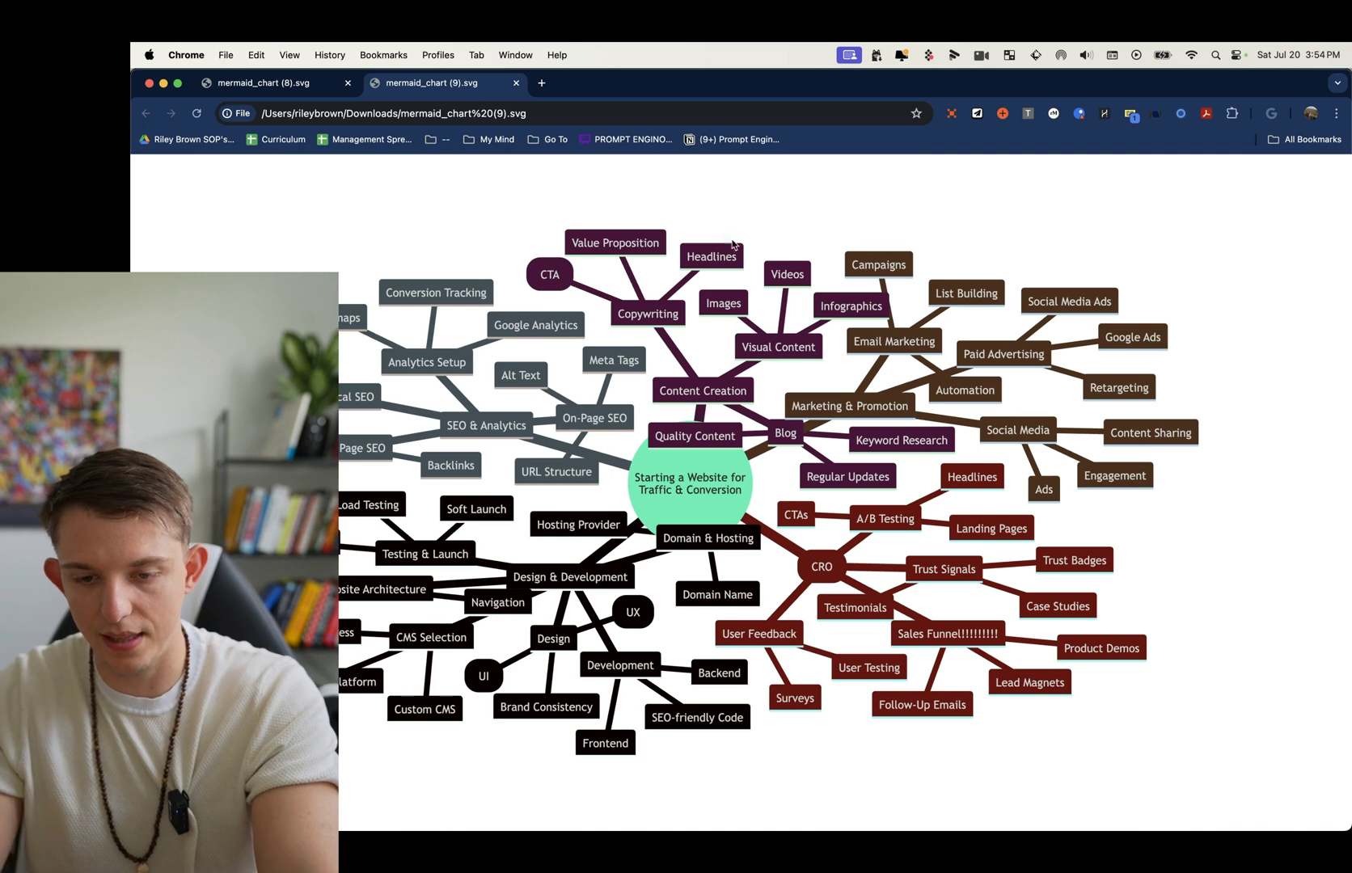
pyautogui.click(1330, 470)
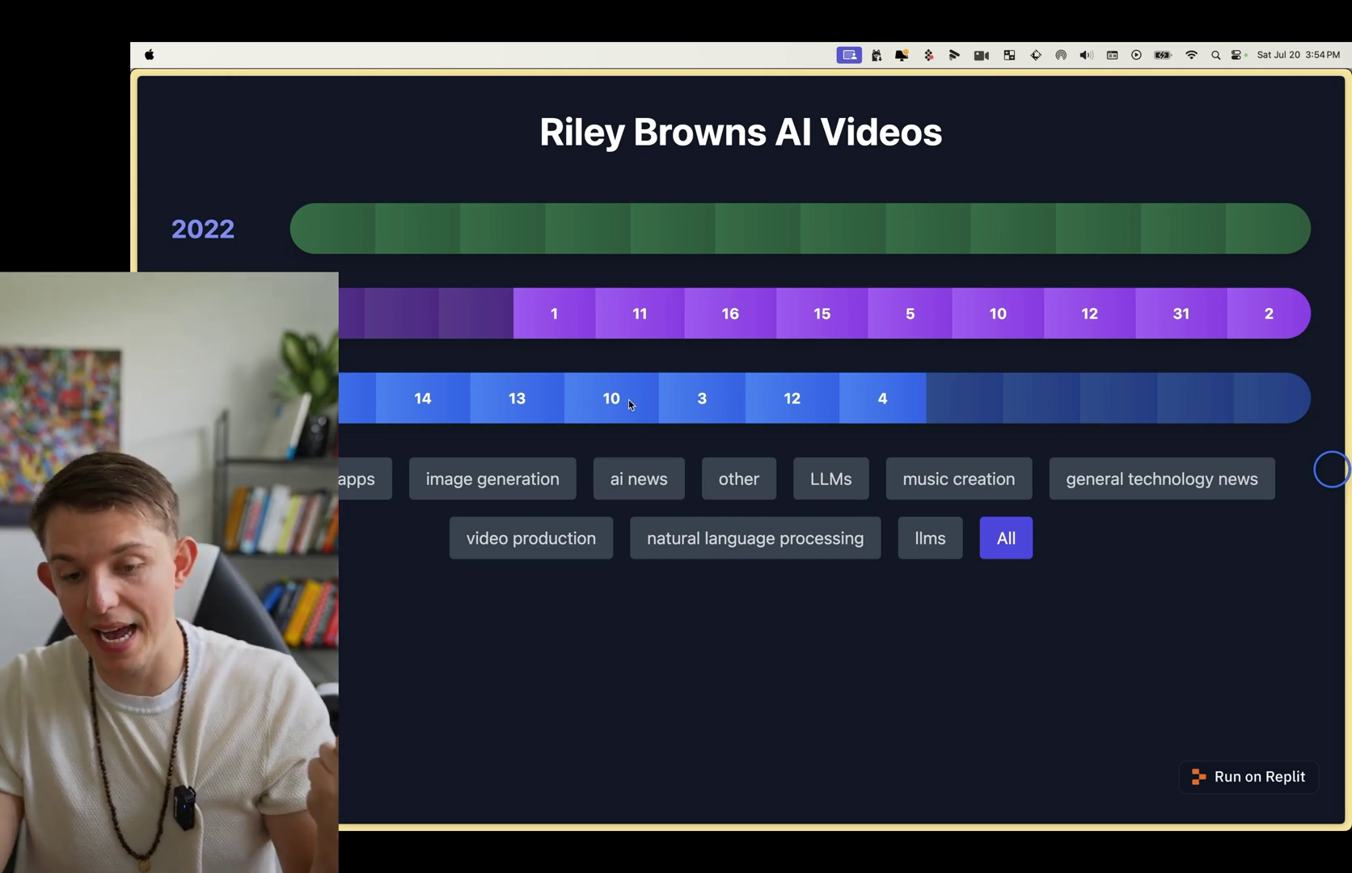
# - Filter to image generation, list the month with 10 videos, and play the first event's Instagram reel
pyautogui.click(774, 594)
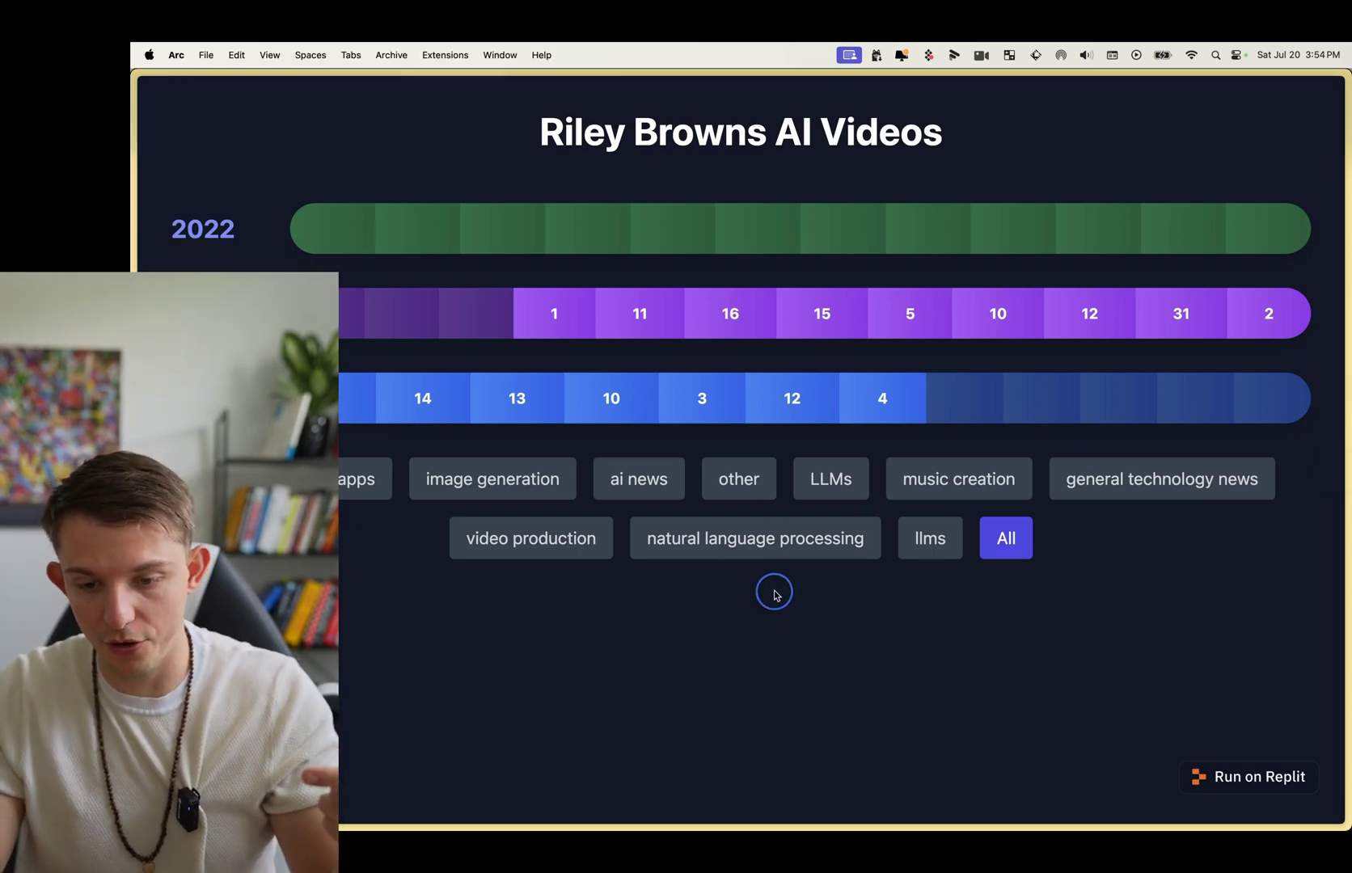
pyautogui.click(512, 485)
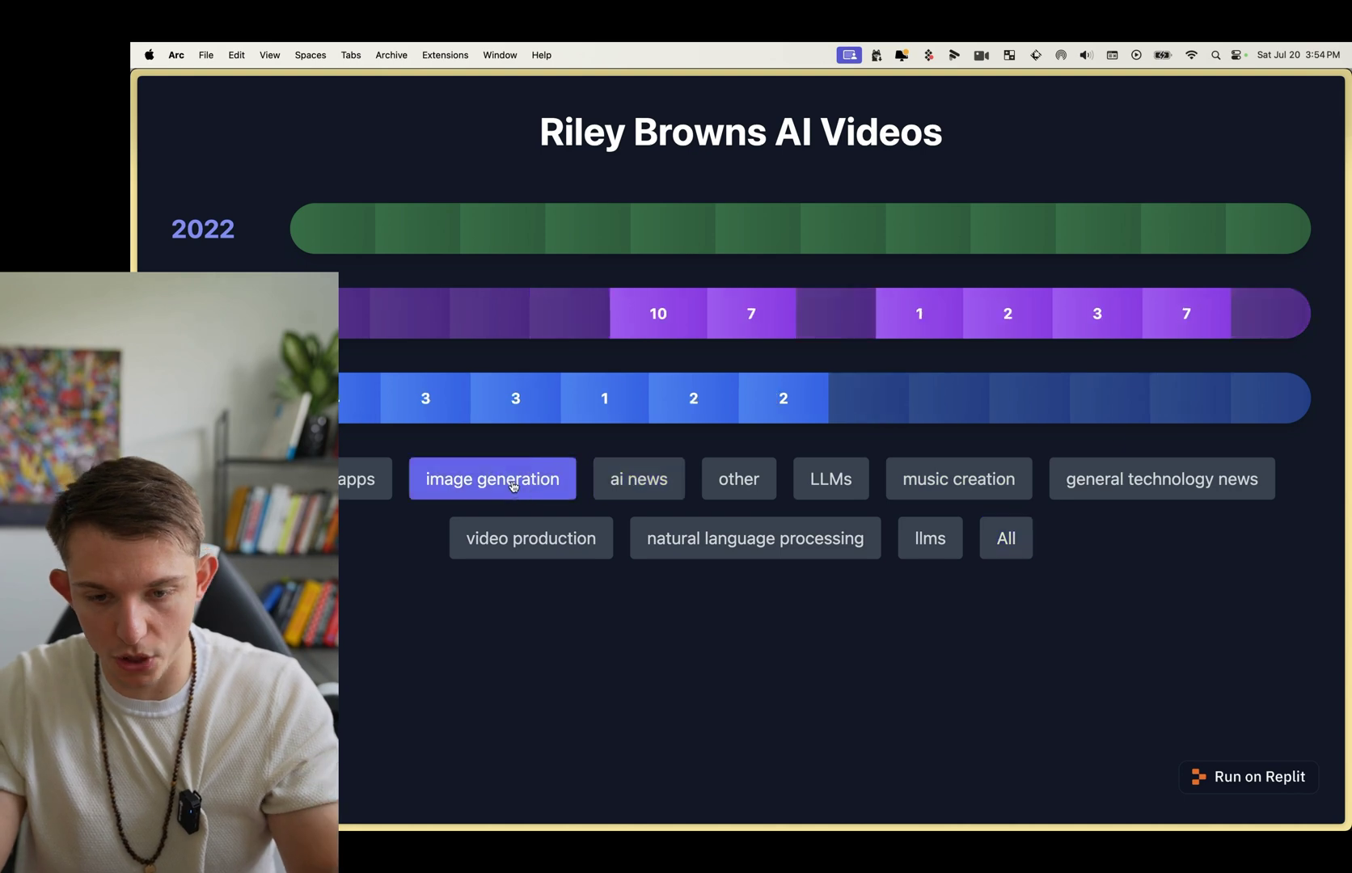
pyautogui.click(676, 306)
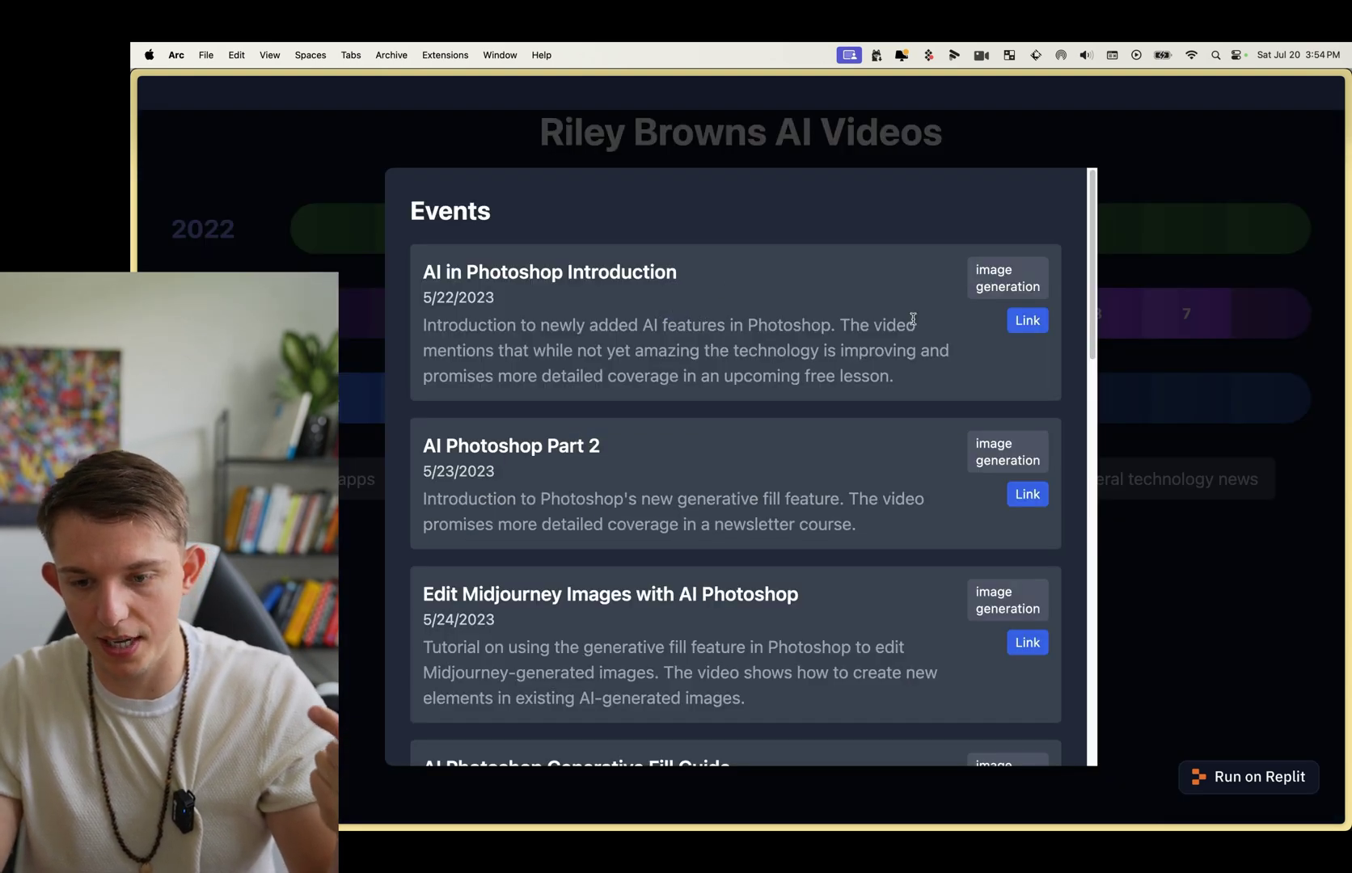
pyautogui.click(1028, 324)
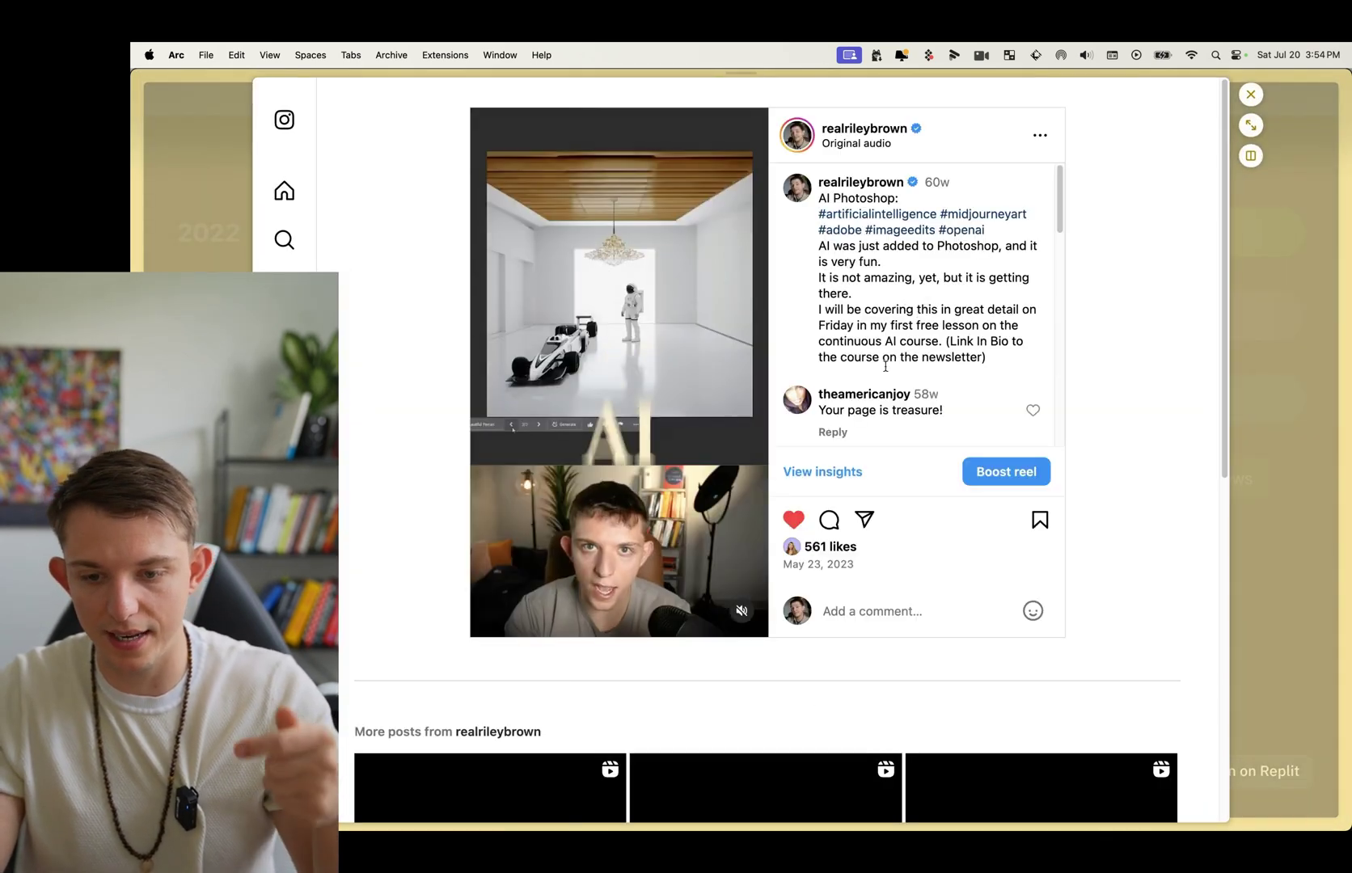
pyautogui.click(622, 447)
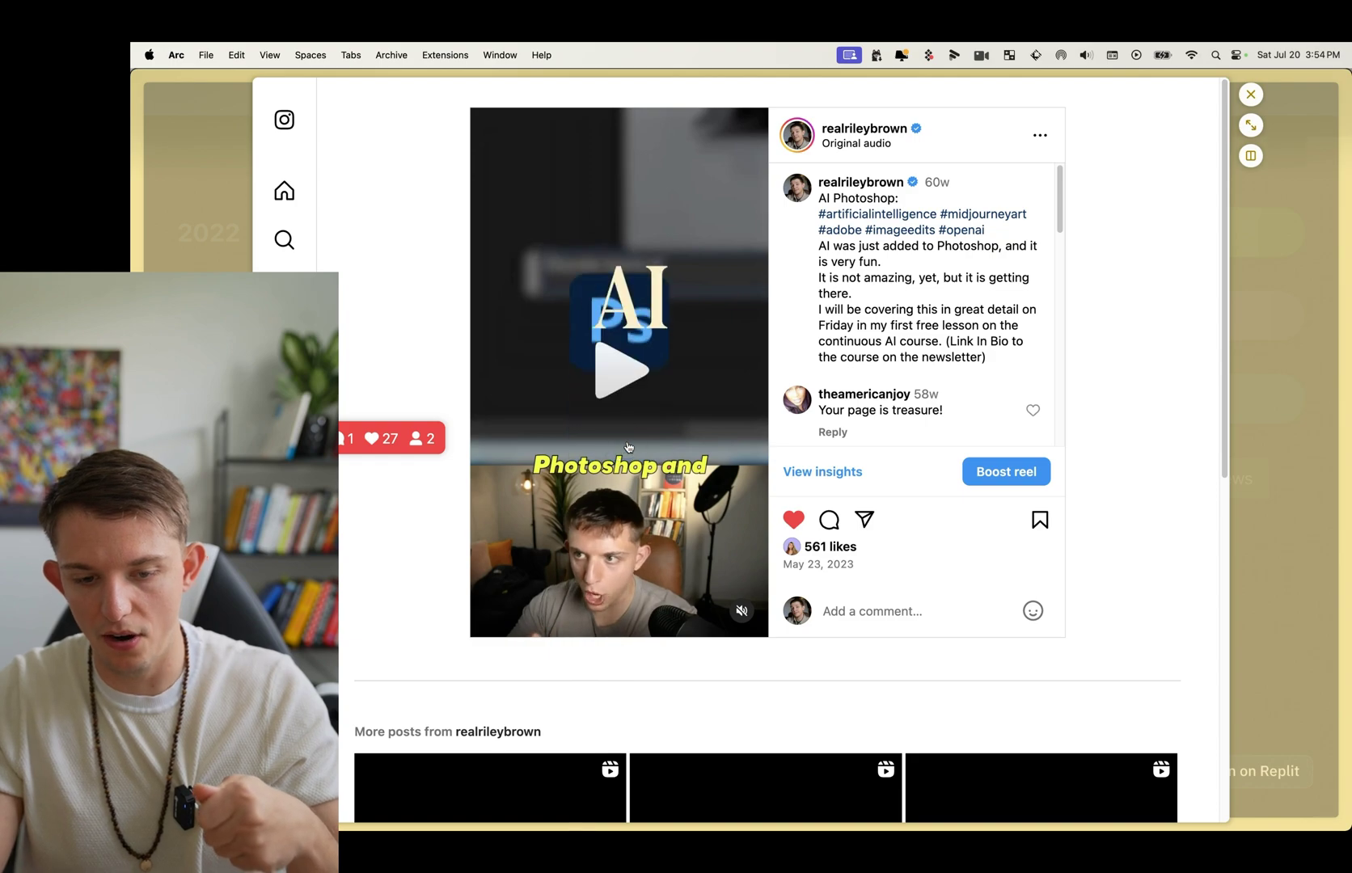
pyautogui.click(1251, 94)
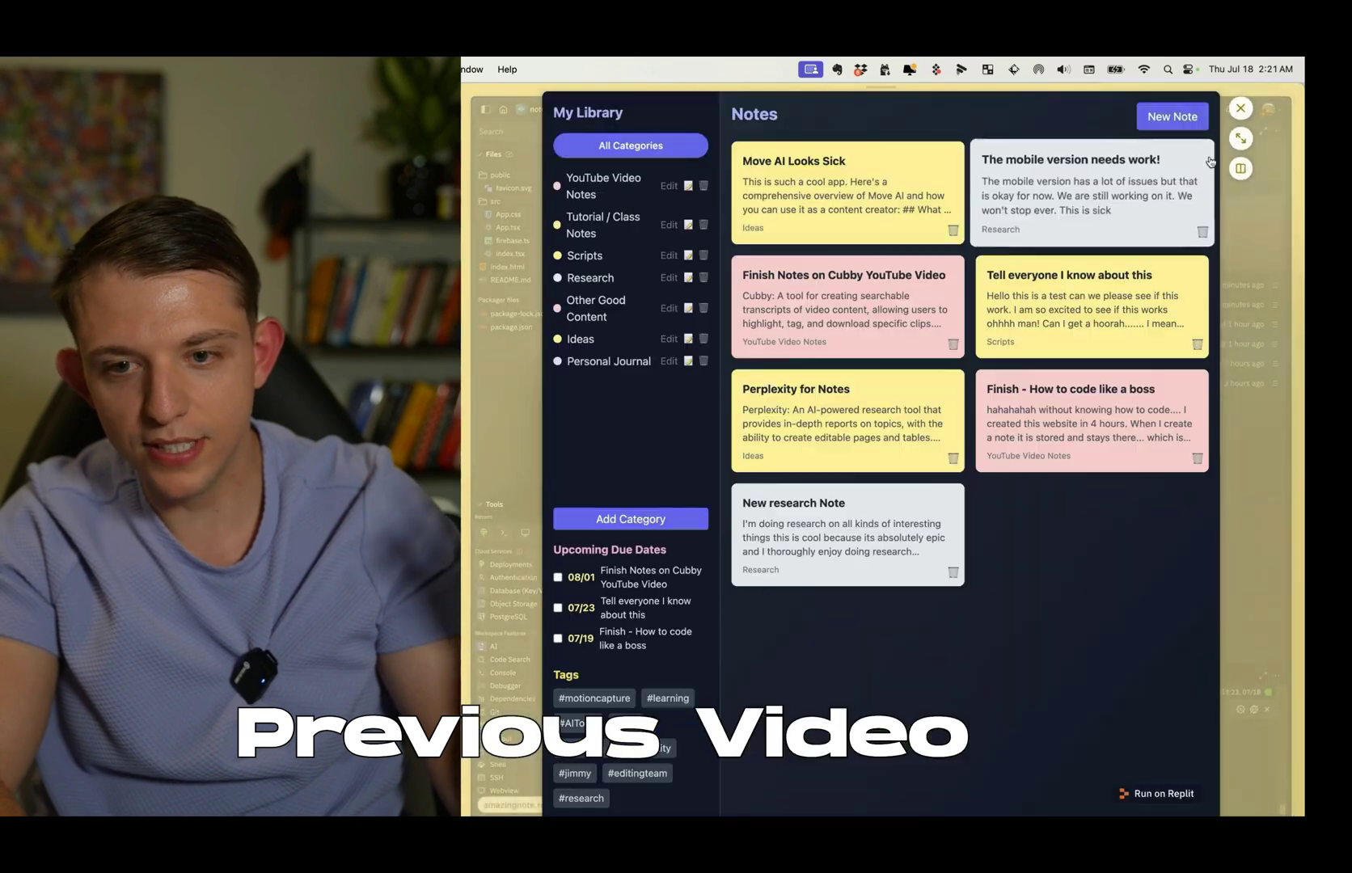
# - Save a Personal Journal note 'Video about creating back end database Claude' with due date 07/27
pyautogui.click(1240, 138)
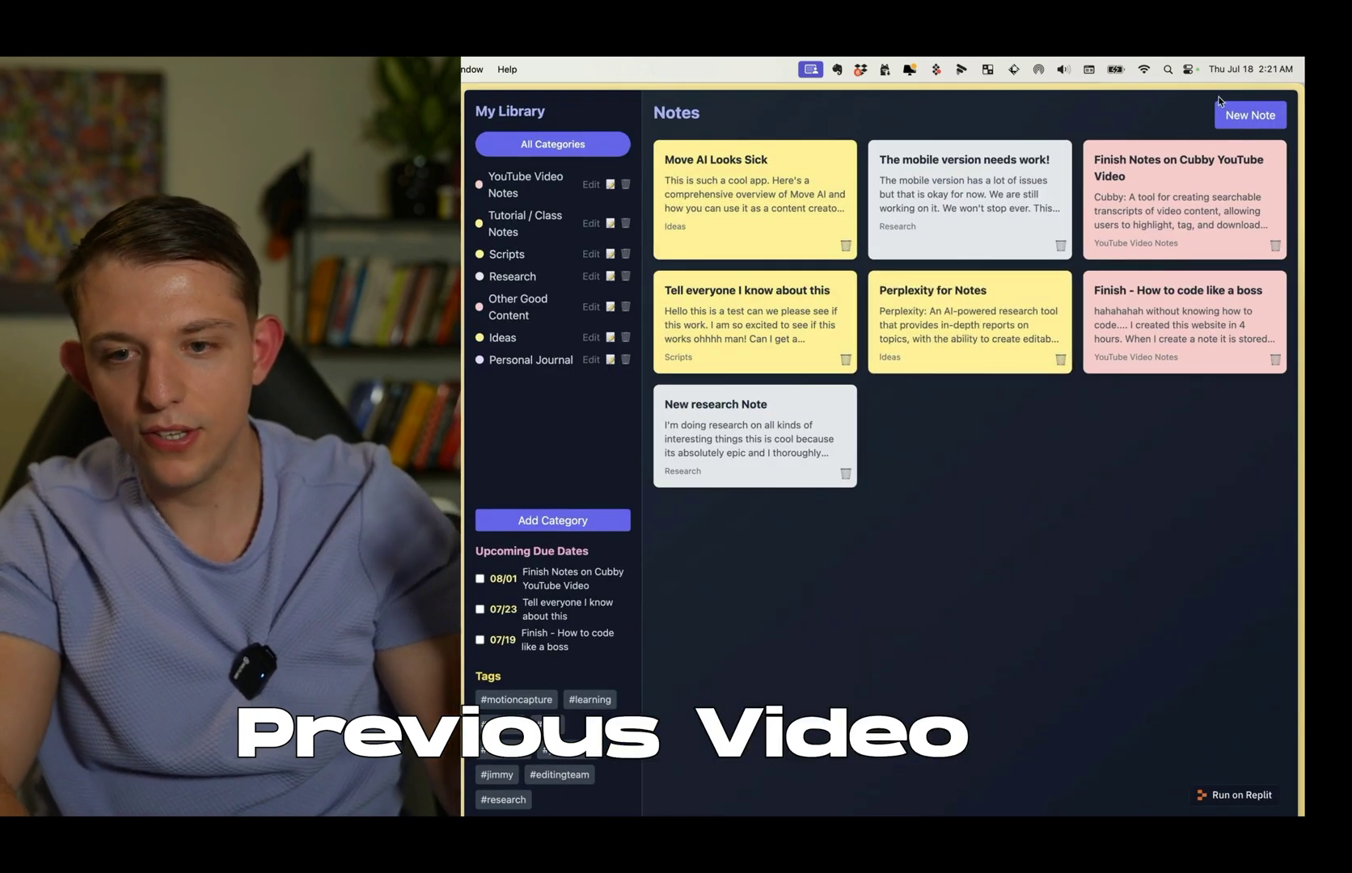
pyautogui.click(1221, 113)
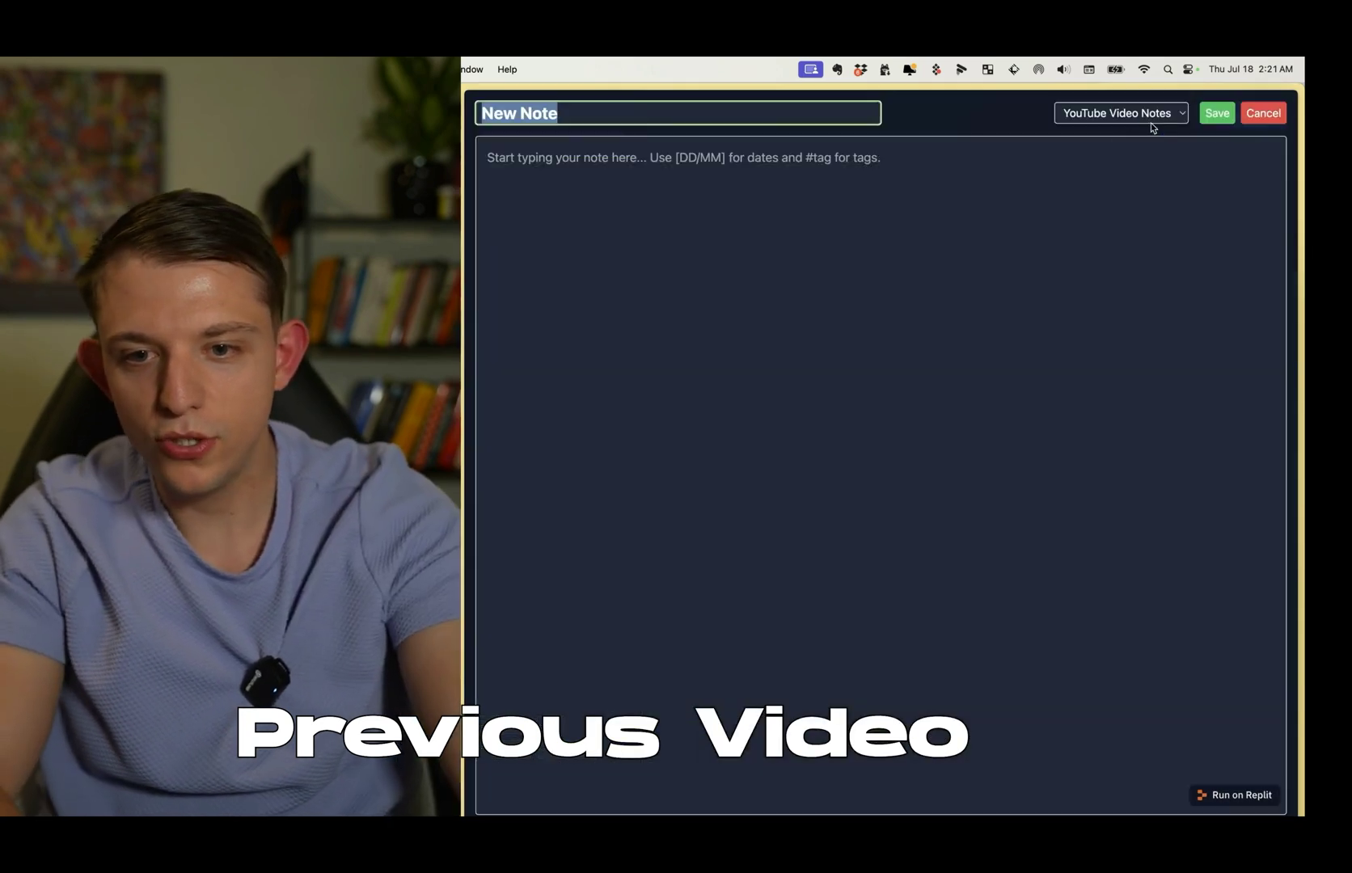
pyautogui.click(1154, 121)
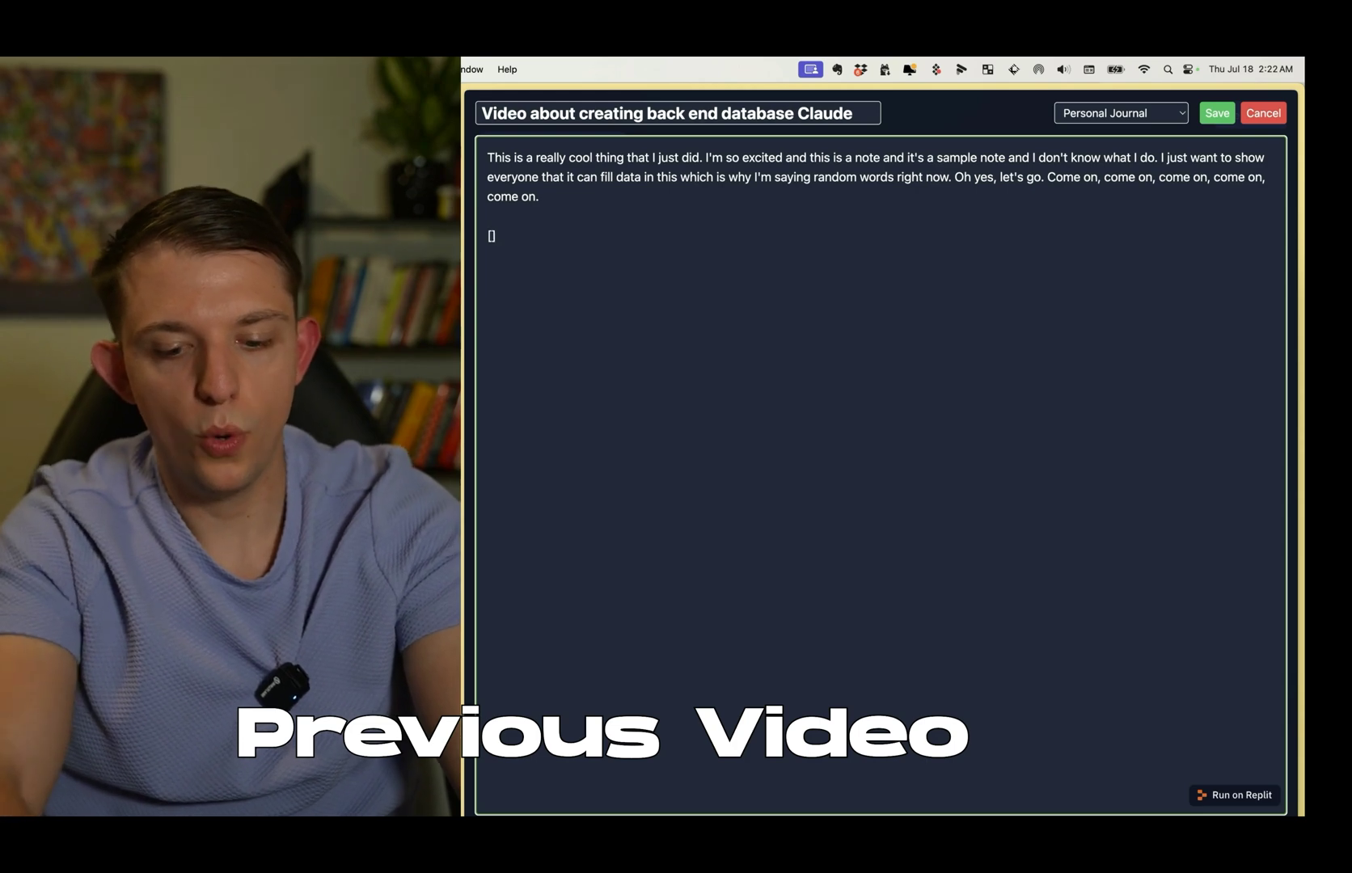
pyautogui.write('07')
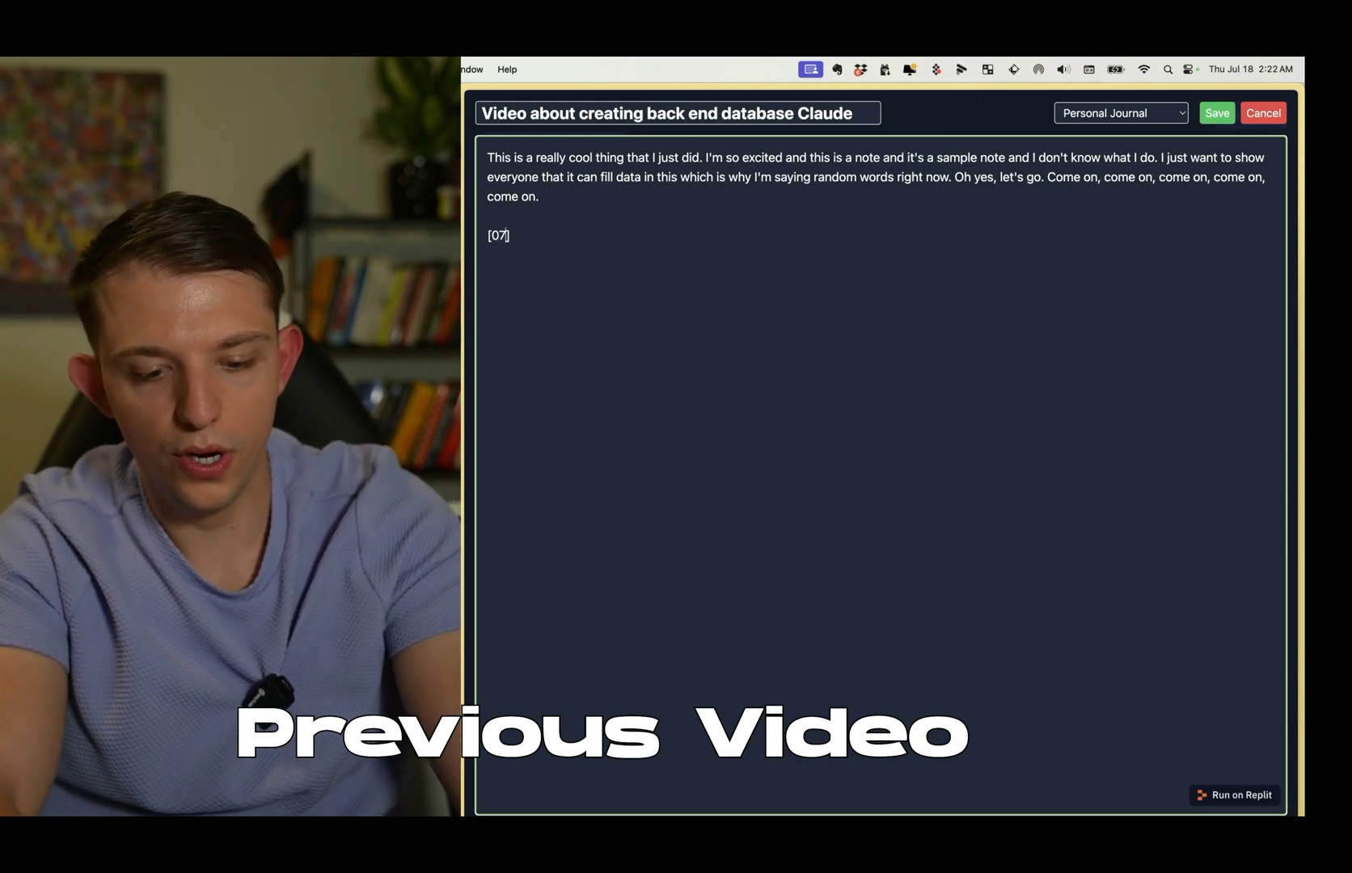
pyautogui.write('/')
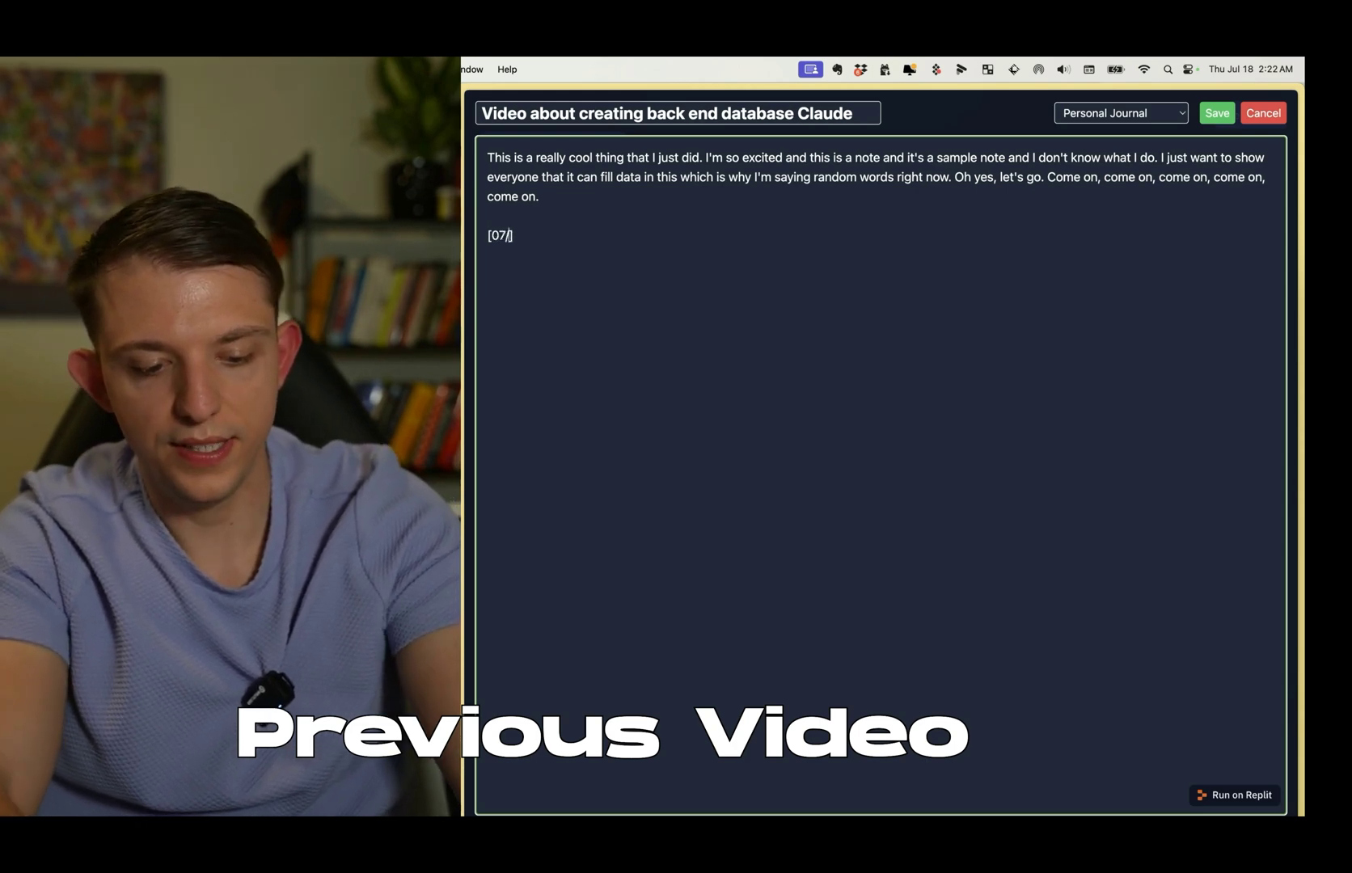
pyautogui.write('27')
pyautogui.click(1217, 113)
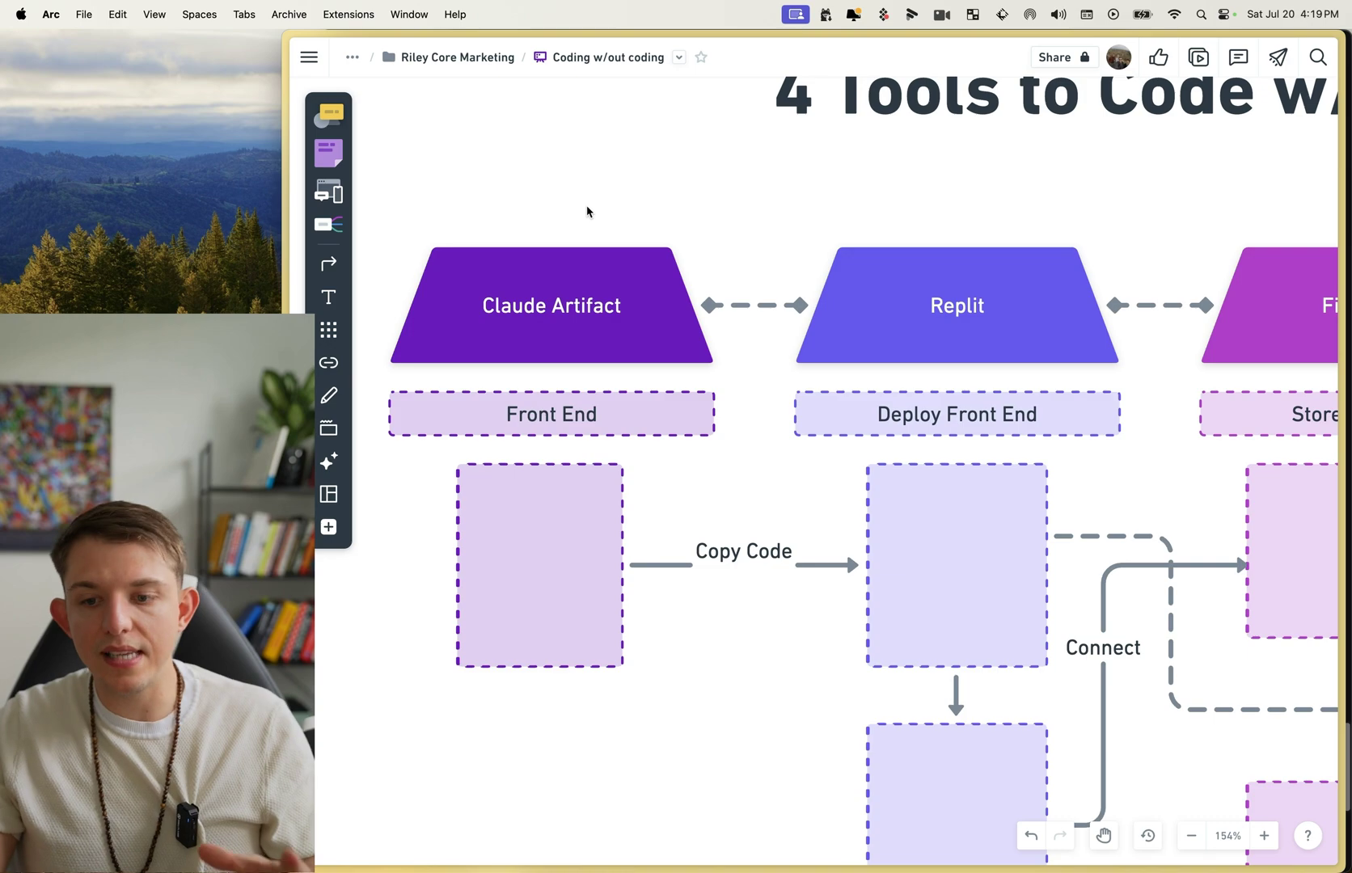
pyautogui.hscroll(8, 587, 212)
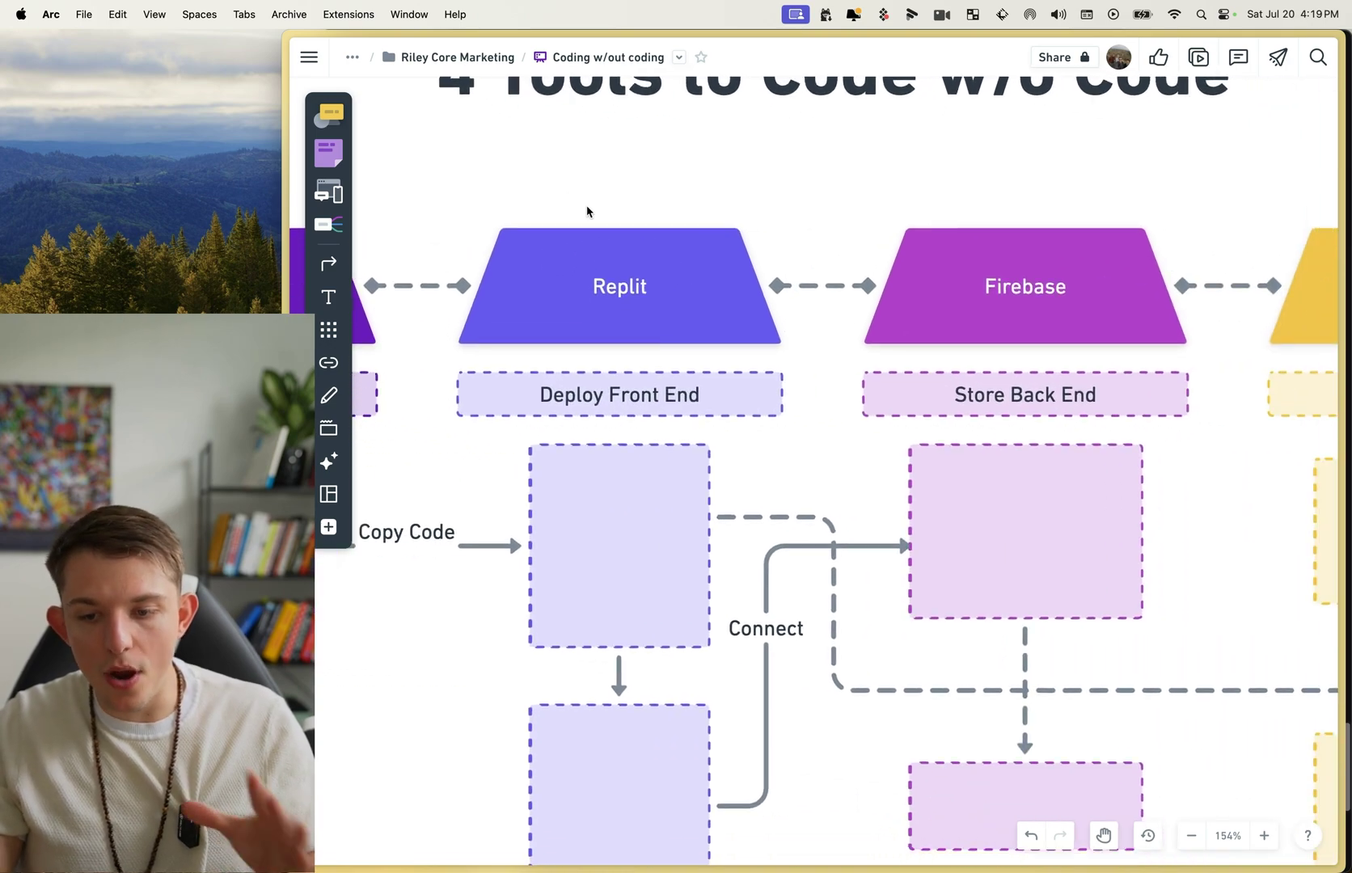
pyautogui.hscroll(-5, 587, 212)
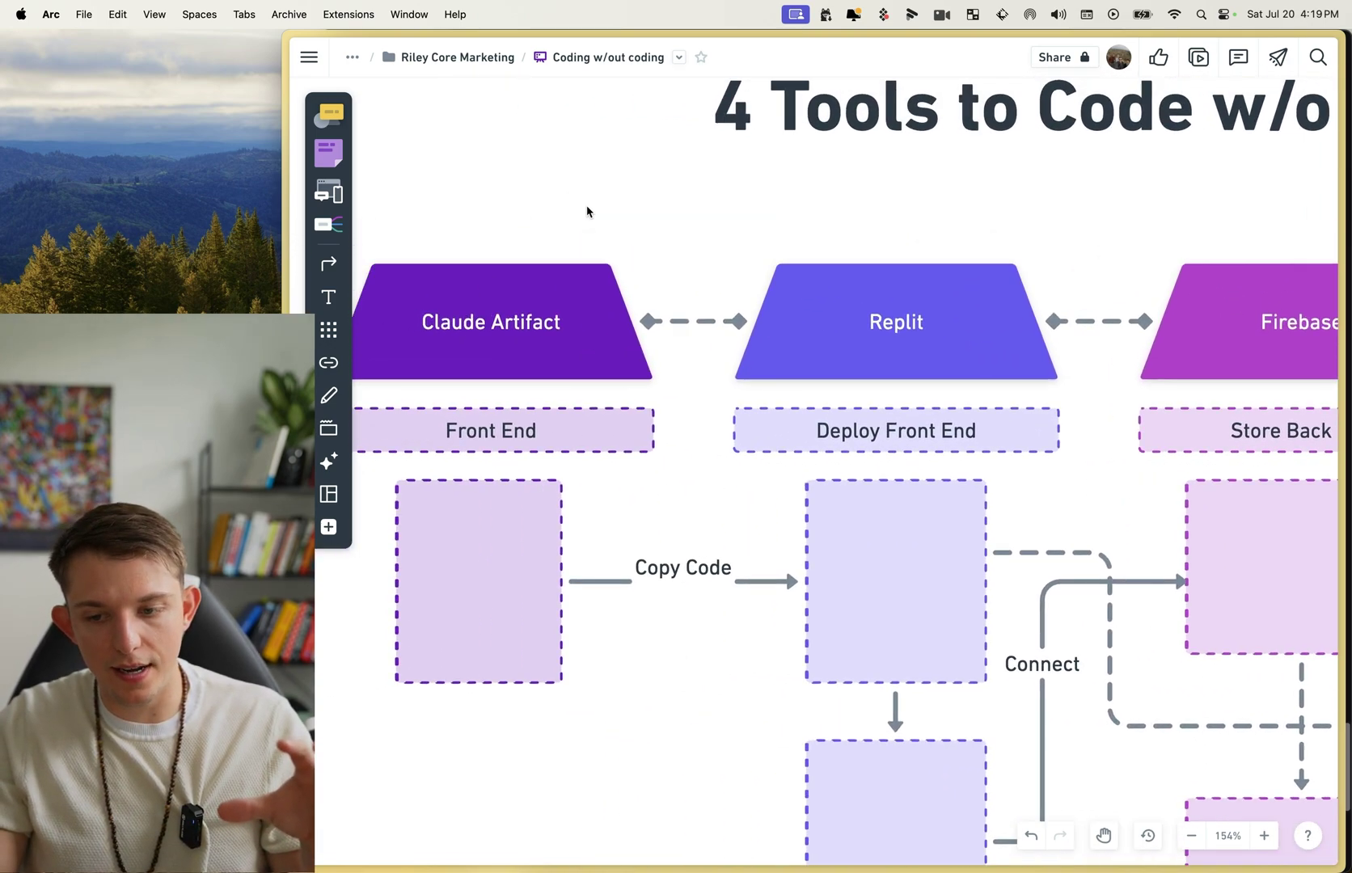
pyautogui.hscroll(6, 587, 212)
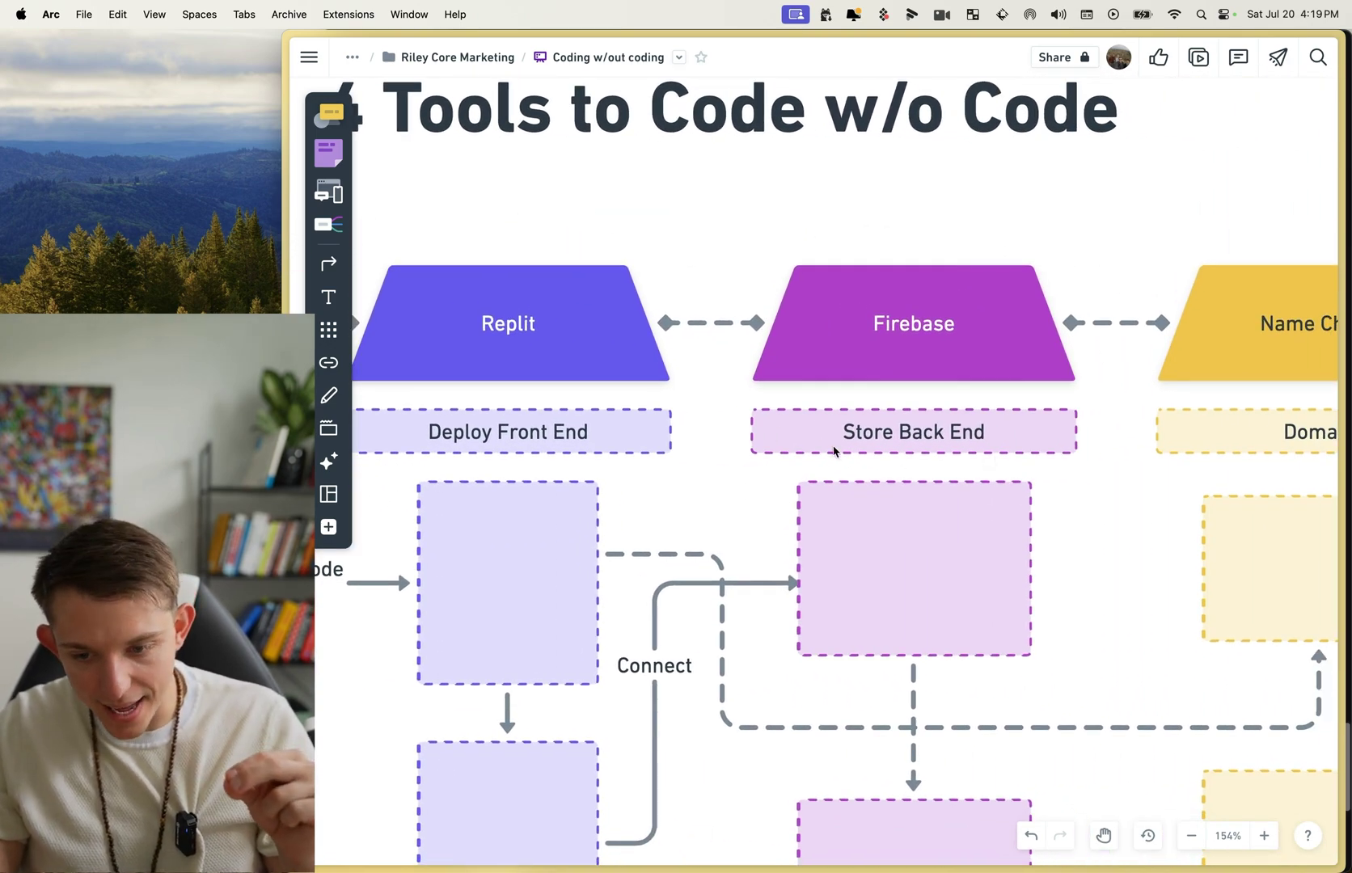
pyautogui.hscroll(-6, 760, 266)
pyautogui.scroll(1, 760, 267)
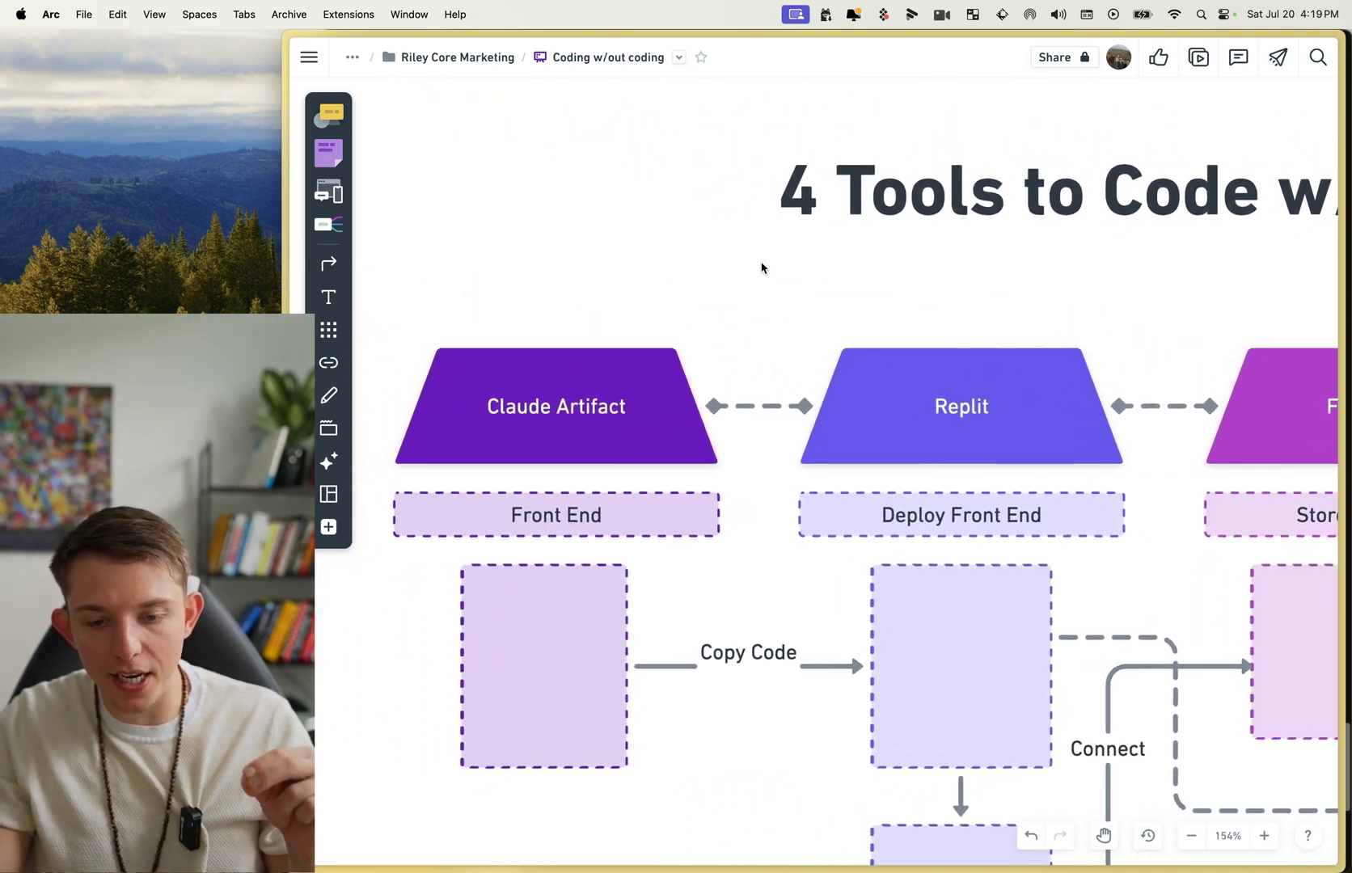
pyautogui.hscroll(-2, 760, 268)
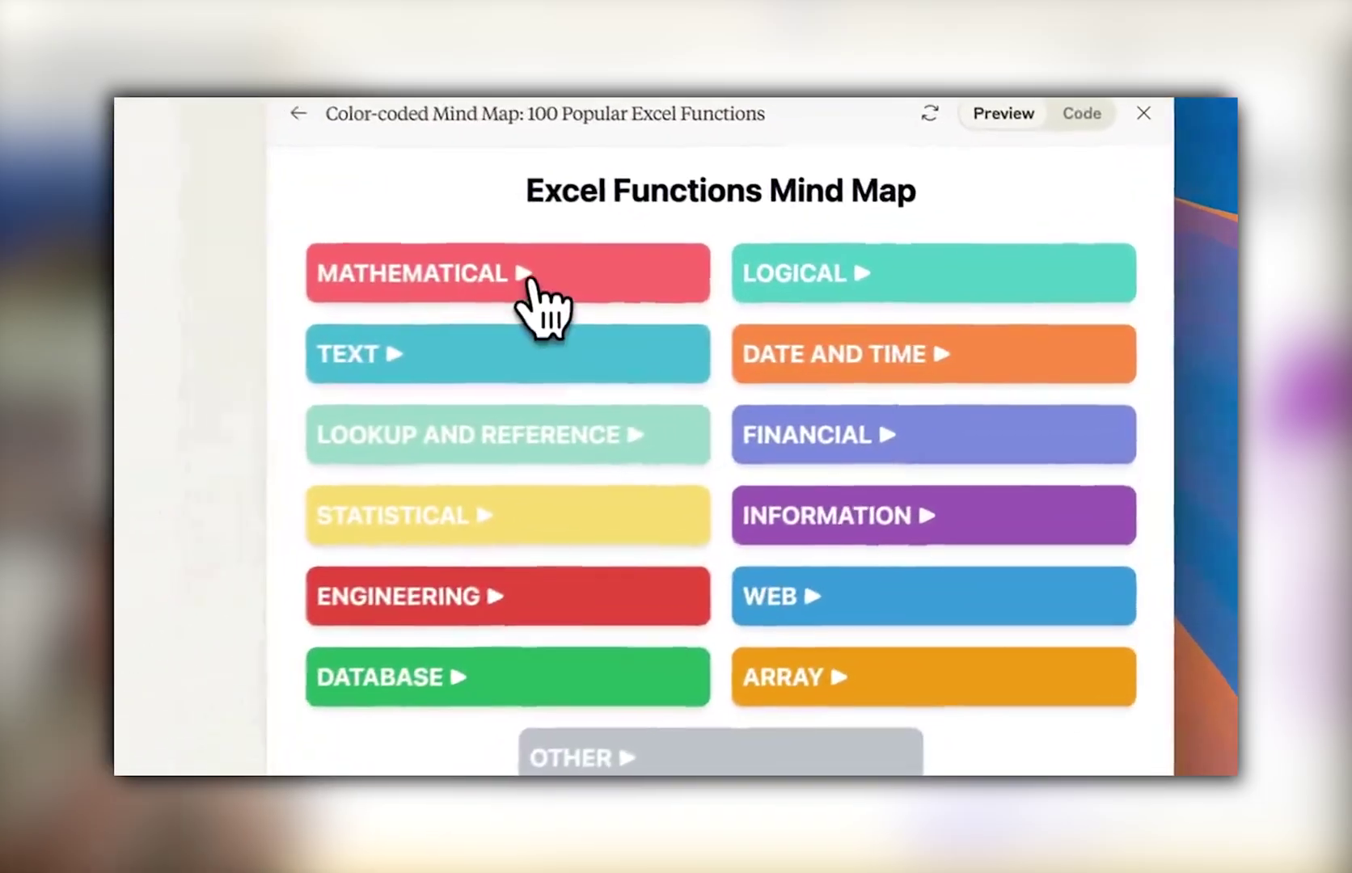
# - Toggle the Mathematical, Logical, Text, Date and Time, Engineering and Statistical category lists
pyautogui.click(831, 315)
pyautogui.click(834, 315)
pyautogui.click(992, 313)
pyautogui.click(834, 283)
pyautogui.click(613, 374)
pyautogui.click(613, 375)
pyautogui.click(817, 350)
pyautogui.click(841, 346)
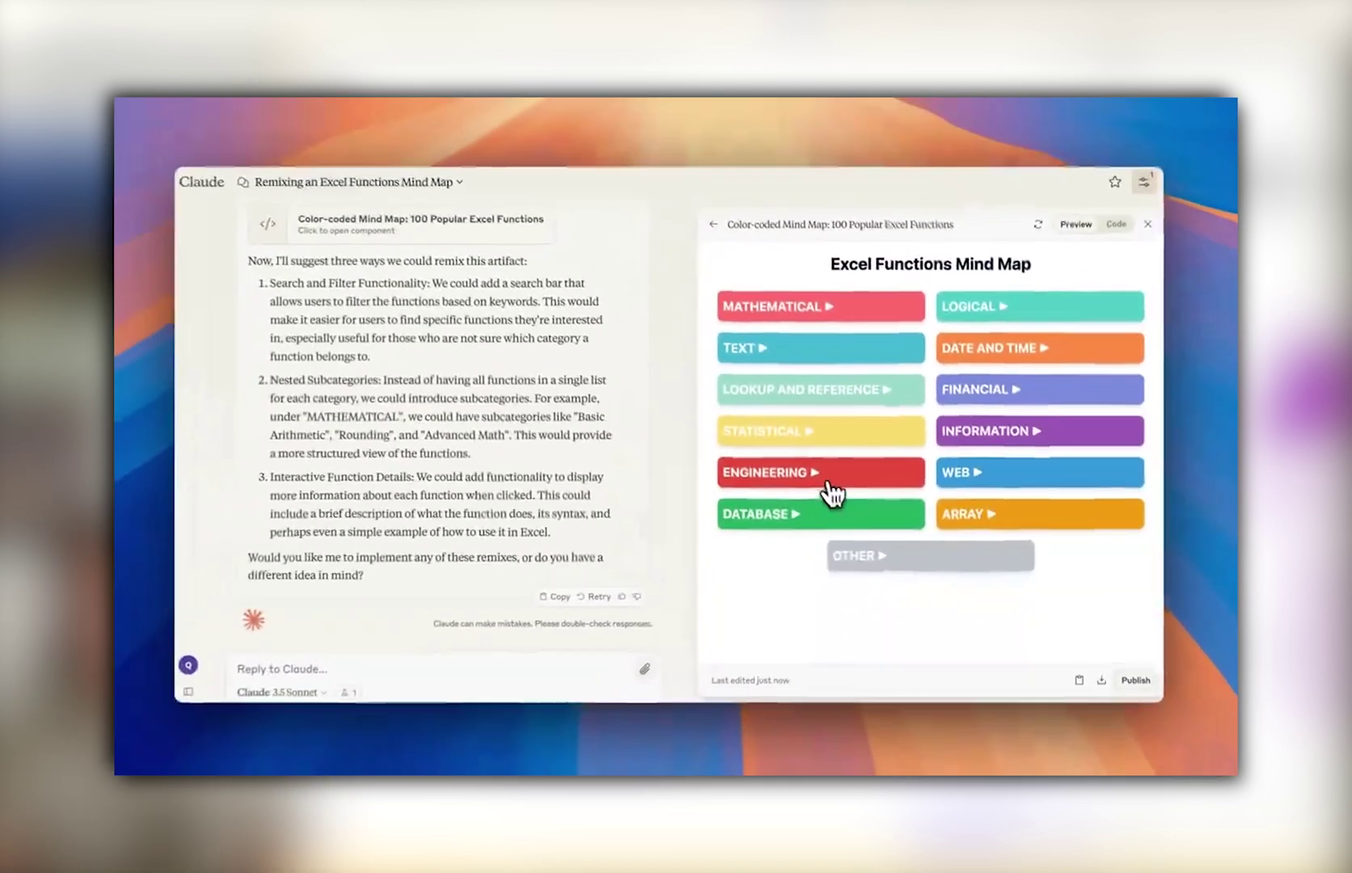
pyautogui.click(489, 600)
pyautogui.click(469, 518)
# - Expand the Database, Array, Other, Web and Financial categories to show their functions
pyautogui.scroll(-4, 811, 461)
pyautogui.click(796, 586)
pyautogui.scroll(-3, 849, 574)
pyautogui.click(970, 514)
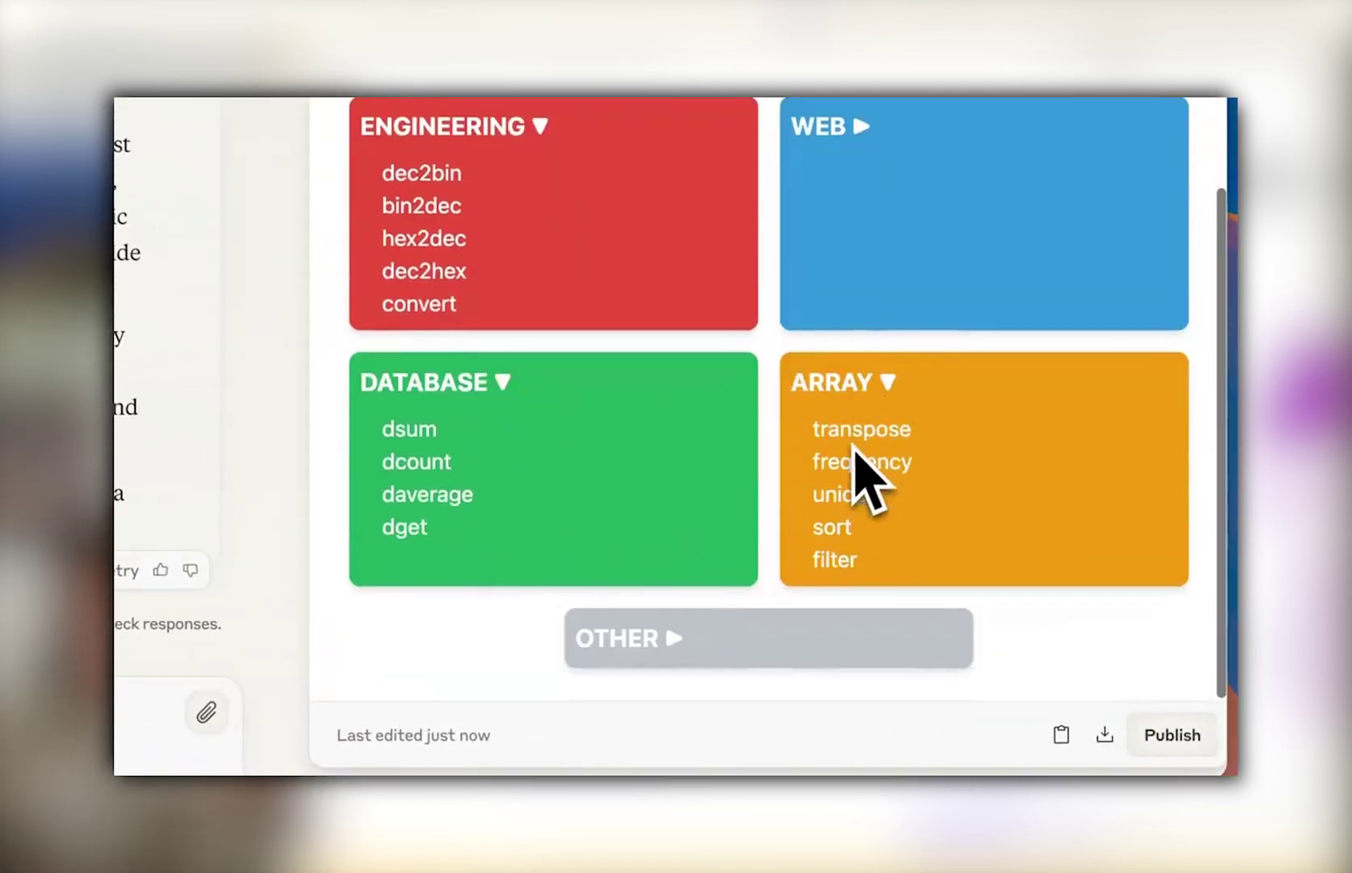
pyautogui.click(646, 643)
pyautogui.scroll(3, 890, 550)
pyautogui.click(950, 543)
pyautogui.scroll(-3, 964, 550)
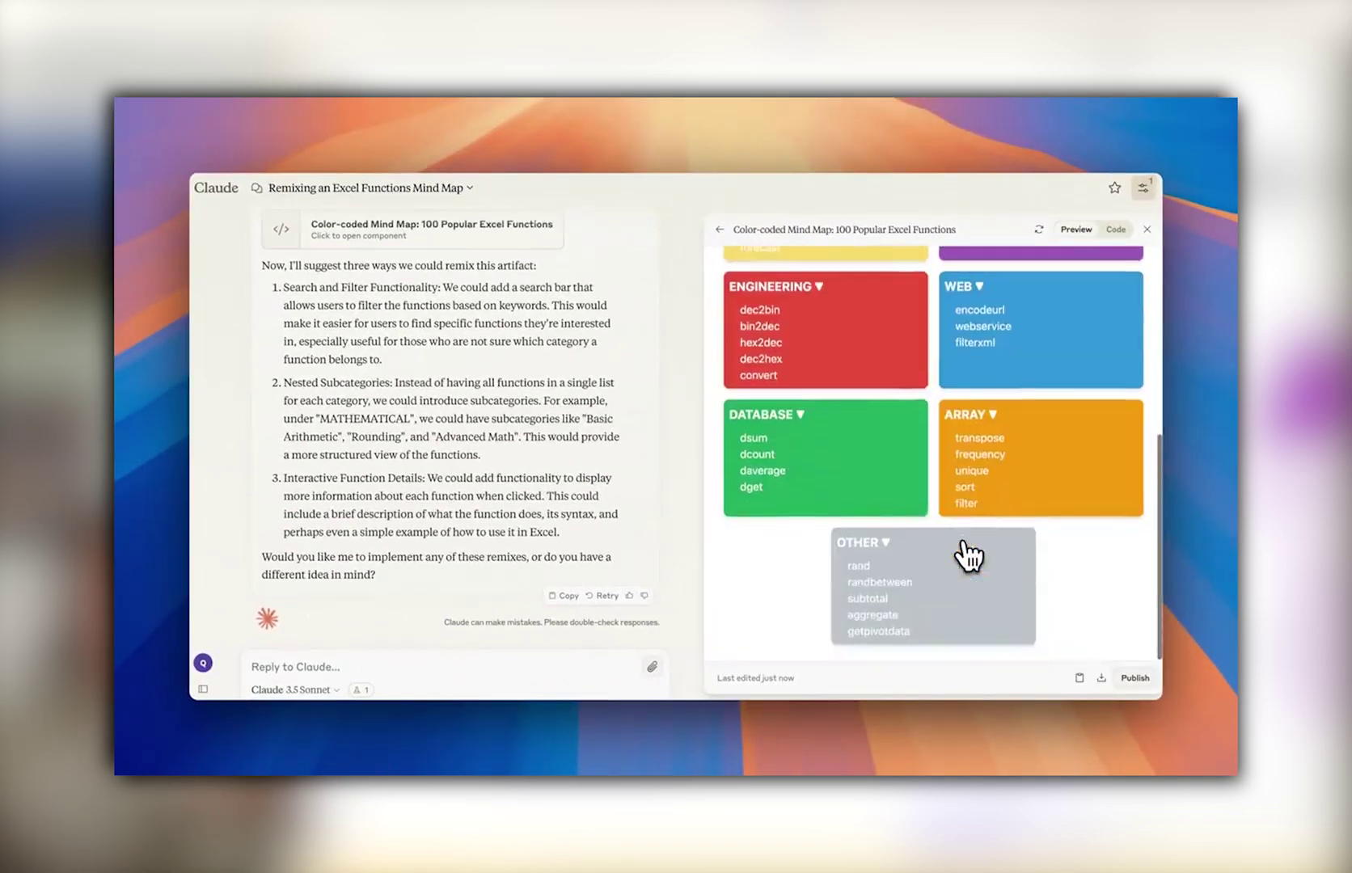
pyautogui.scroll(5, 891, 446)
pyautogui.click(1008, 398)
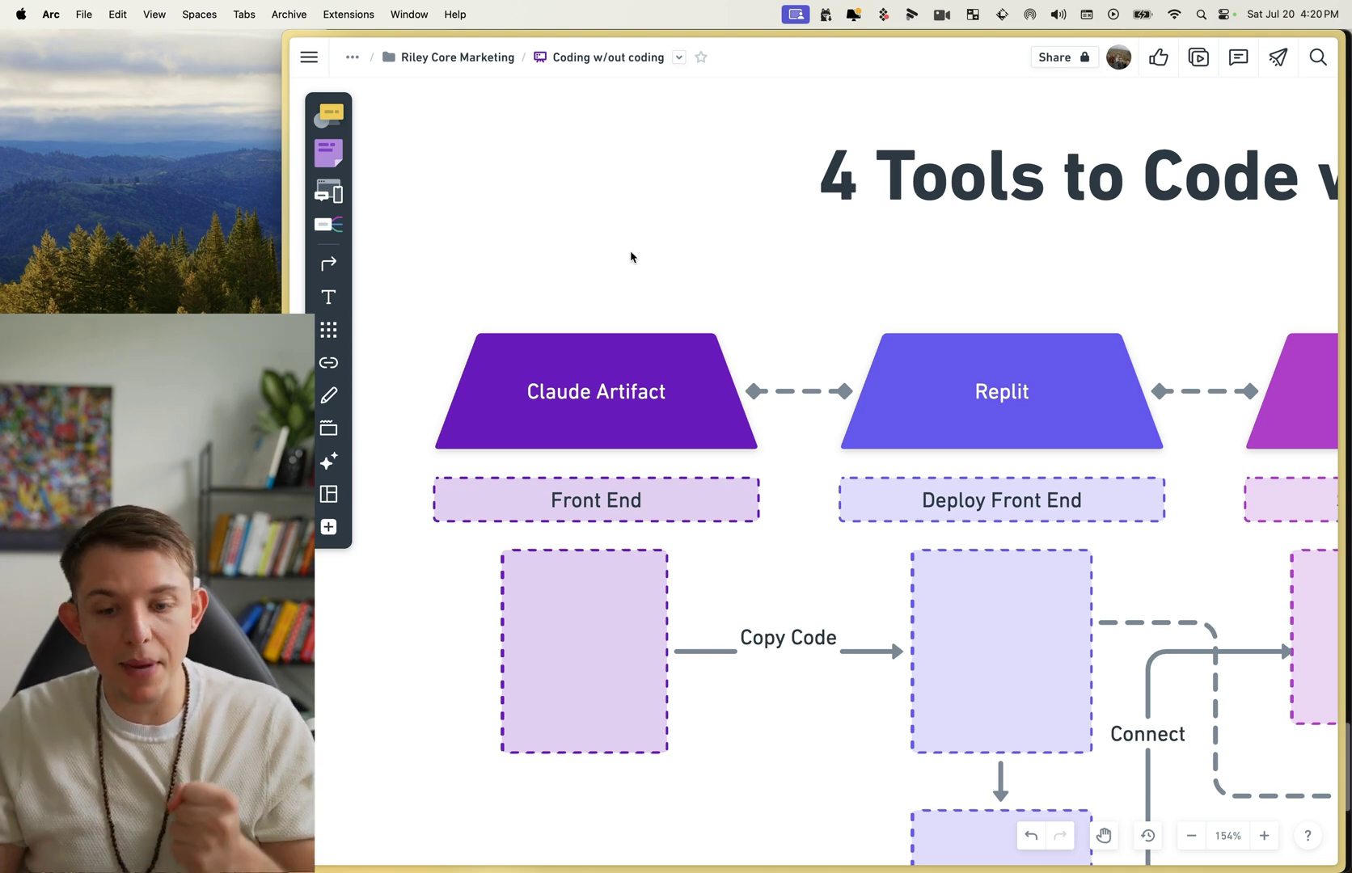
# - Paste the Claude Artifact description into the empty box under Front End
pyautogui.doubleClick(564, 704)
pyautogui.write('allows users to visualize the front end of a website and interact with it')
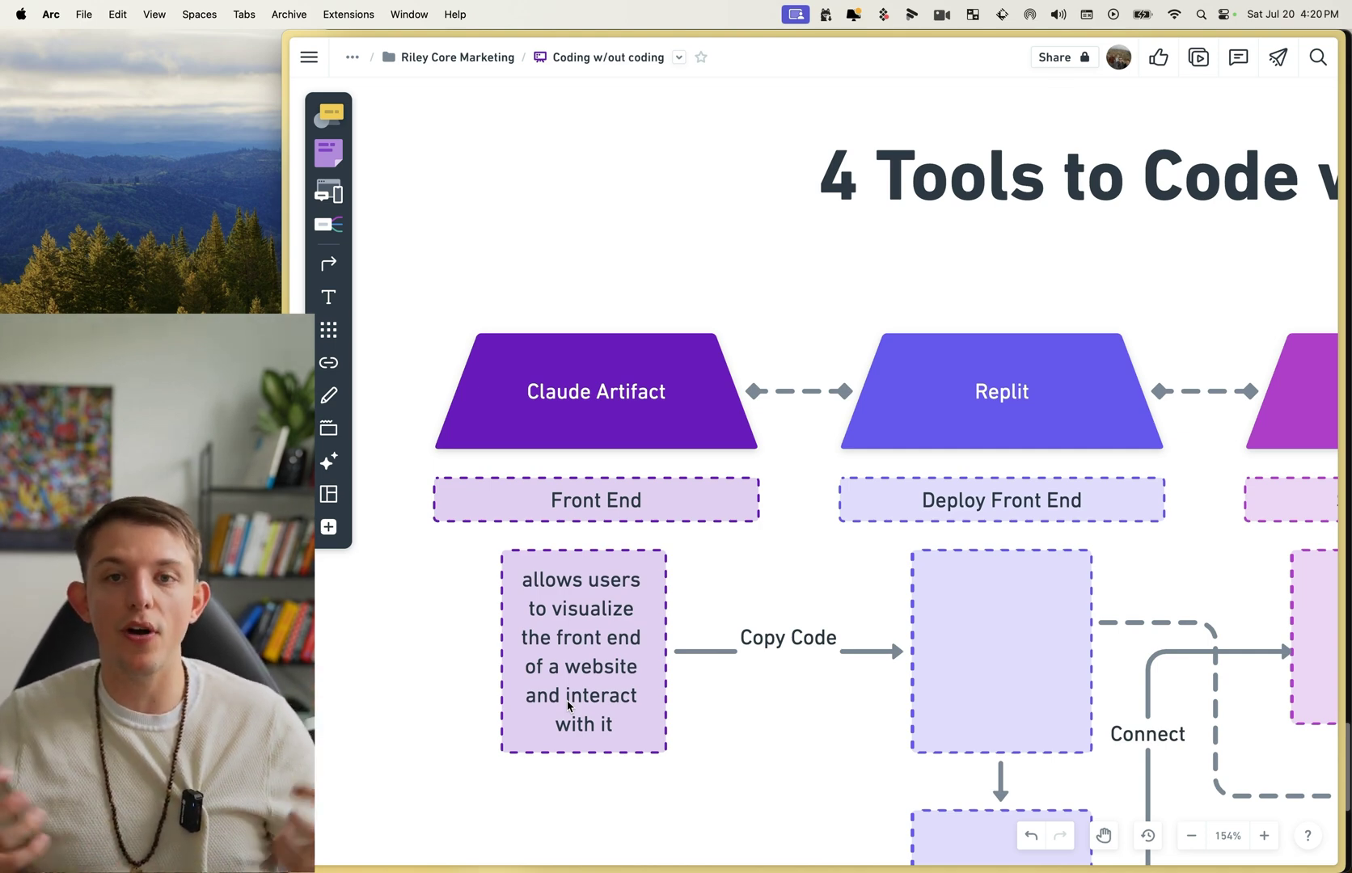
pyautogui.hscroll(3, 568, 705)
pyautogui.click(556, 707)
pyautogui.click(656, 730)
# - Move across the board and select the empty box under Replit's Deploy Front End
pyautogui.scroll(-5, 657, 731)
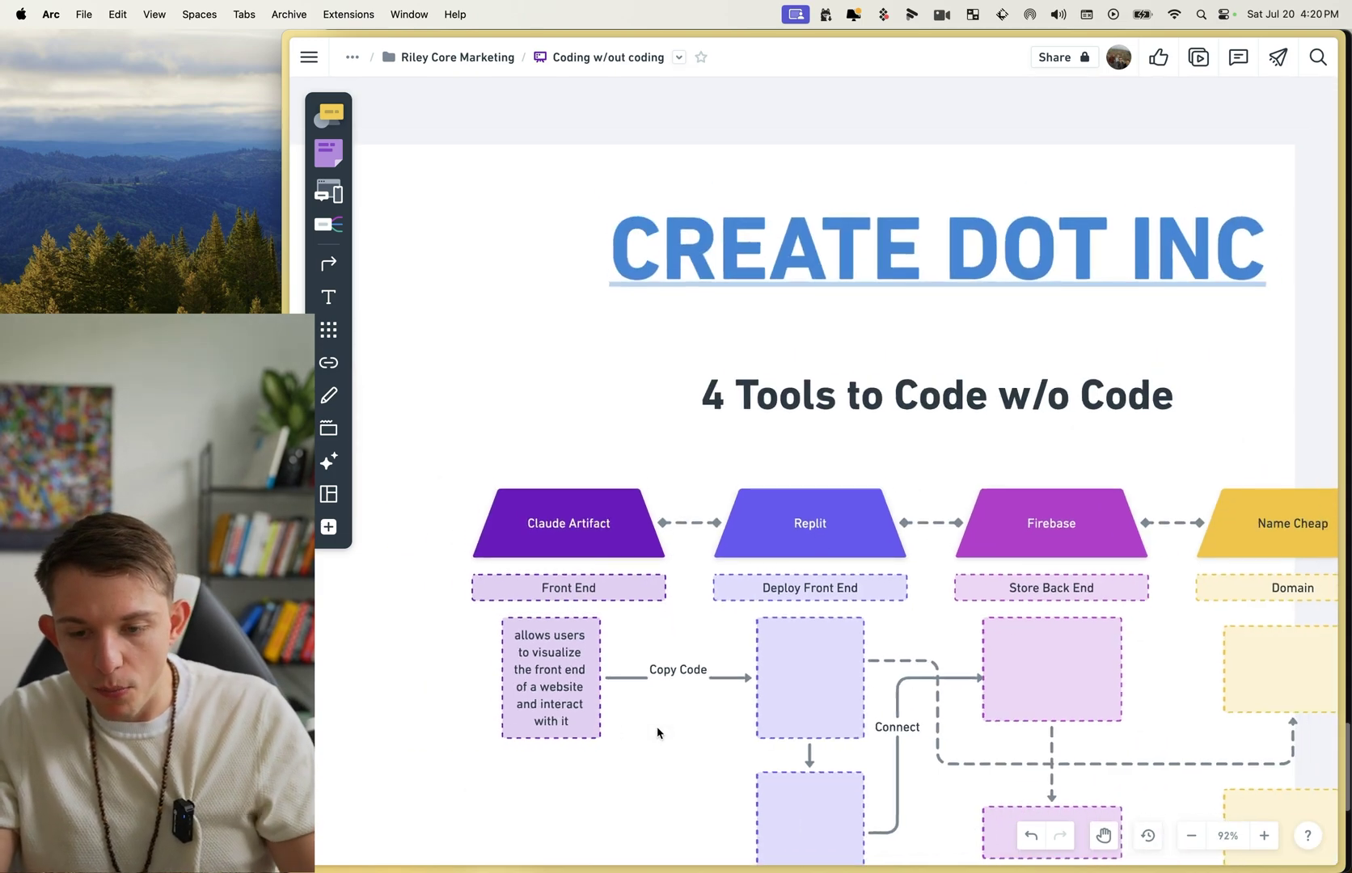
pyautogui.scroll(-2, 656, 733)
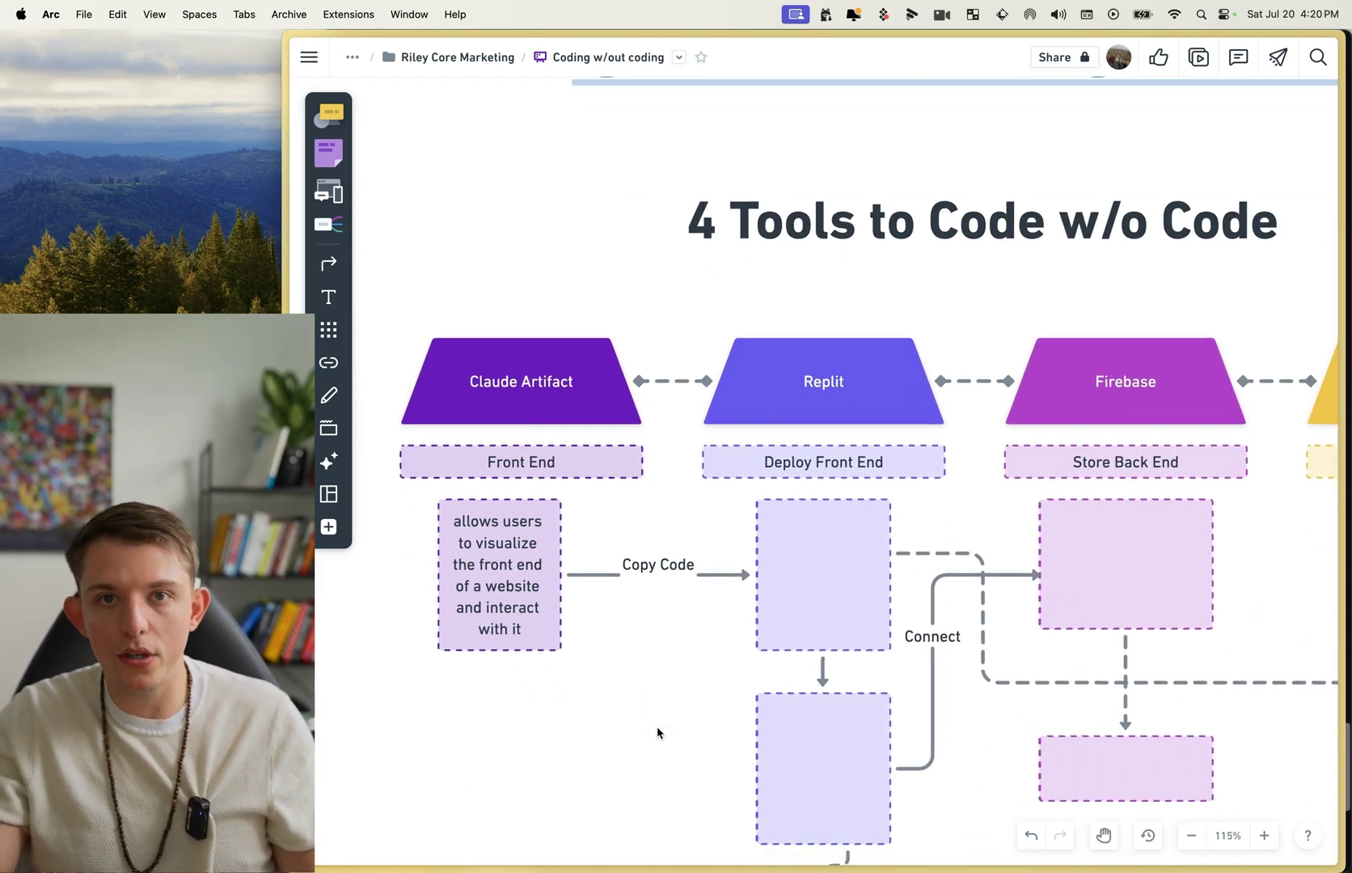
pyautogui.scroll(3, 657, 733)
pyautogui.hscroll(1, 657, 732)
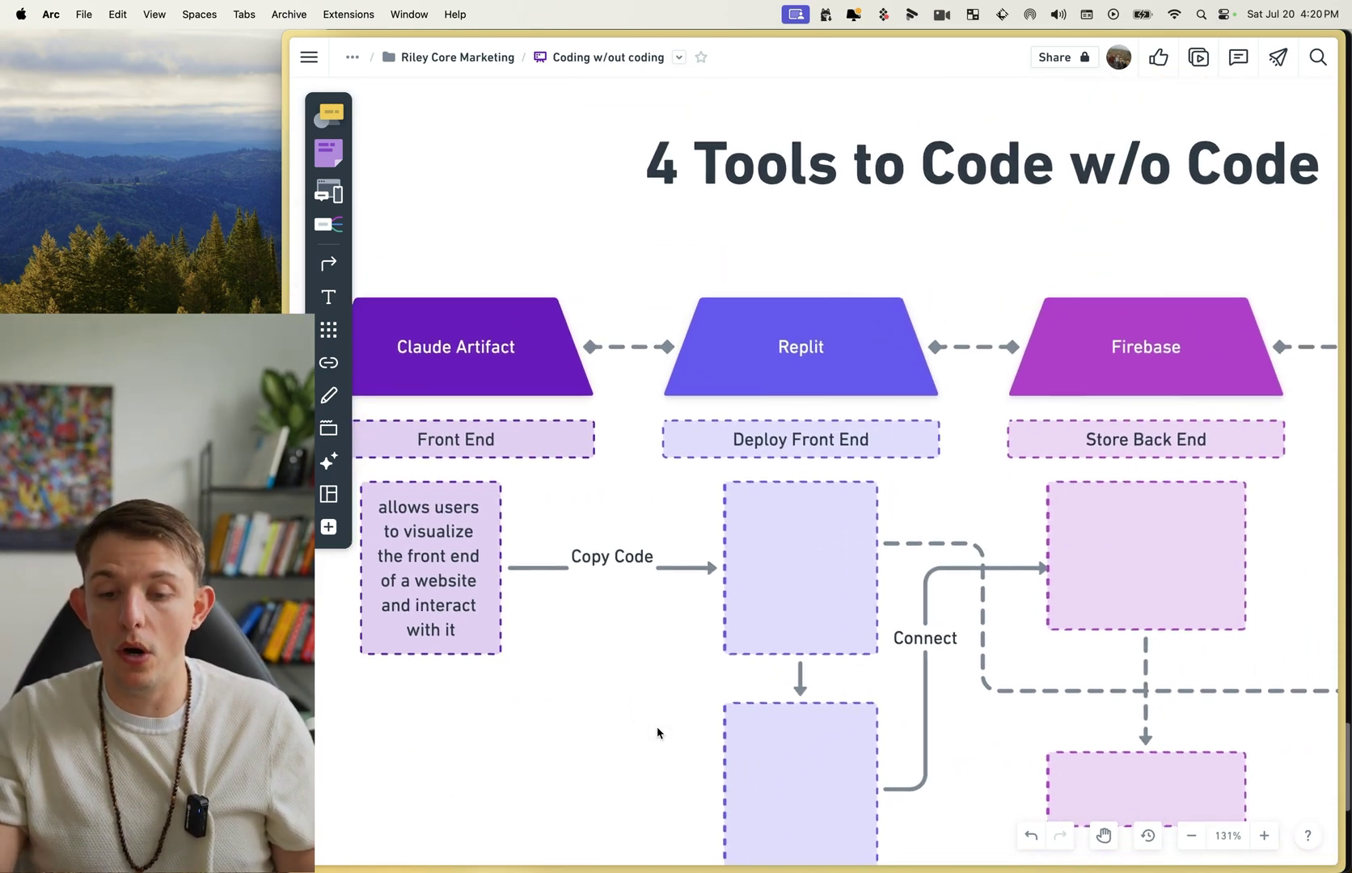
pyautogui.scroll(-1, 657, 733)
pyautogui.hscroll(-1, 657, 733)
pyautogui.click(902, 579)
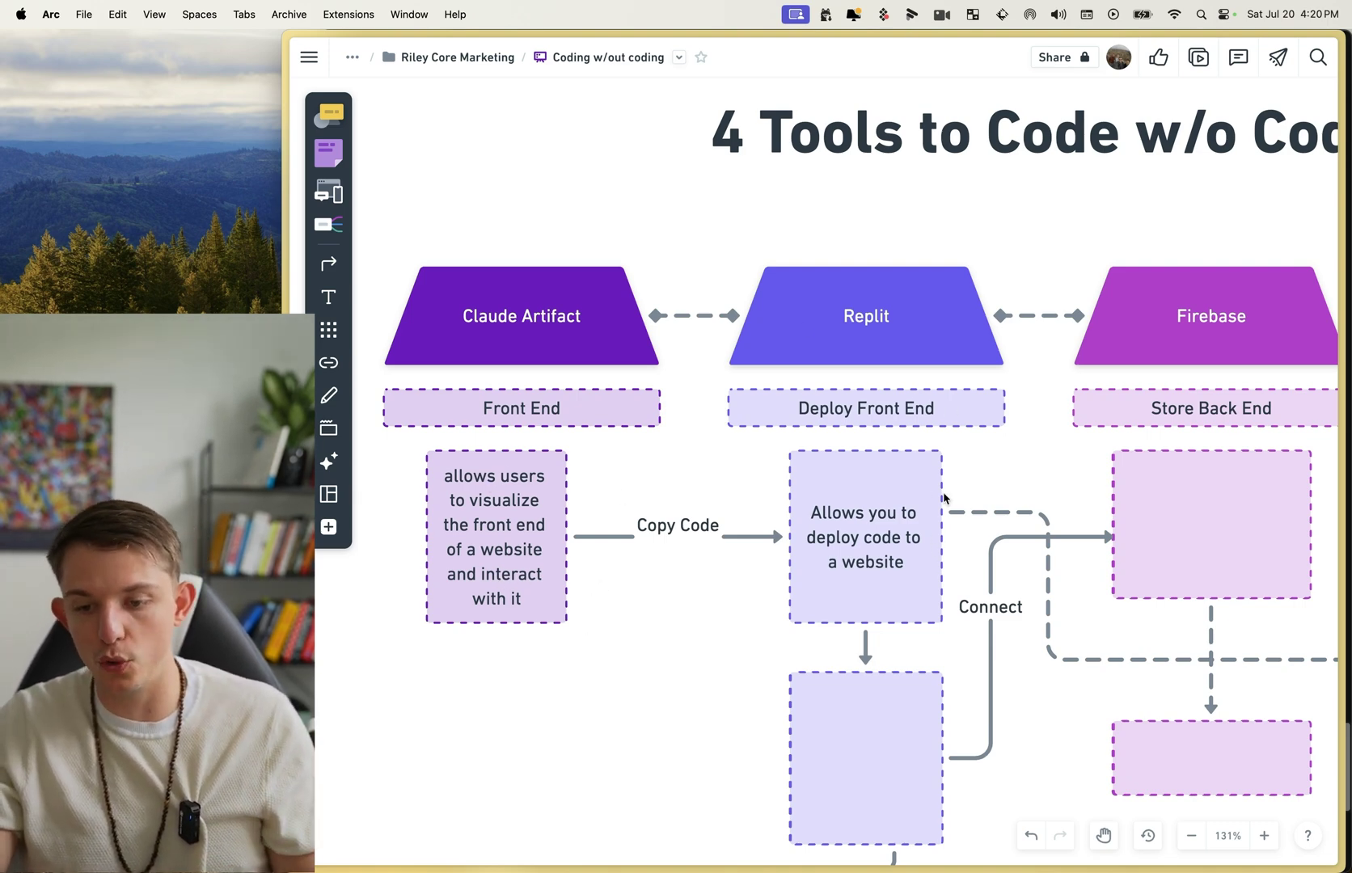
# - Fill the box below the deploy description with 'Send URL To Friends. But no data is stored'
pyautogui.scroll(5, 941, 495)
pyautogui.scroll(-3, 929, 364)
pyautogui.hscroll(4, 1065, 293)
pyautogui.scroll(-4, 1065, 293)
pyautogui.click(678, 627)
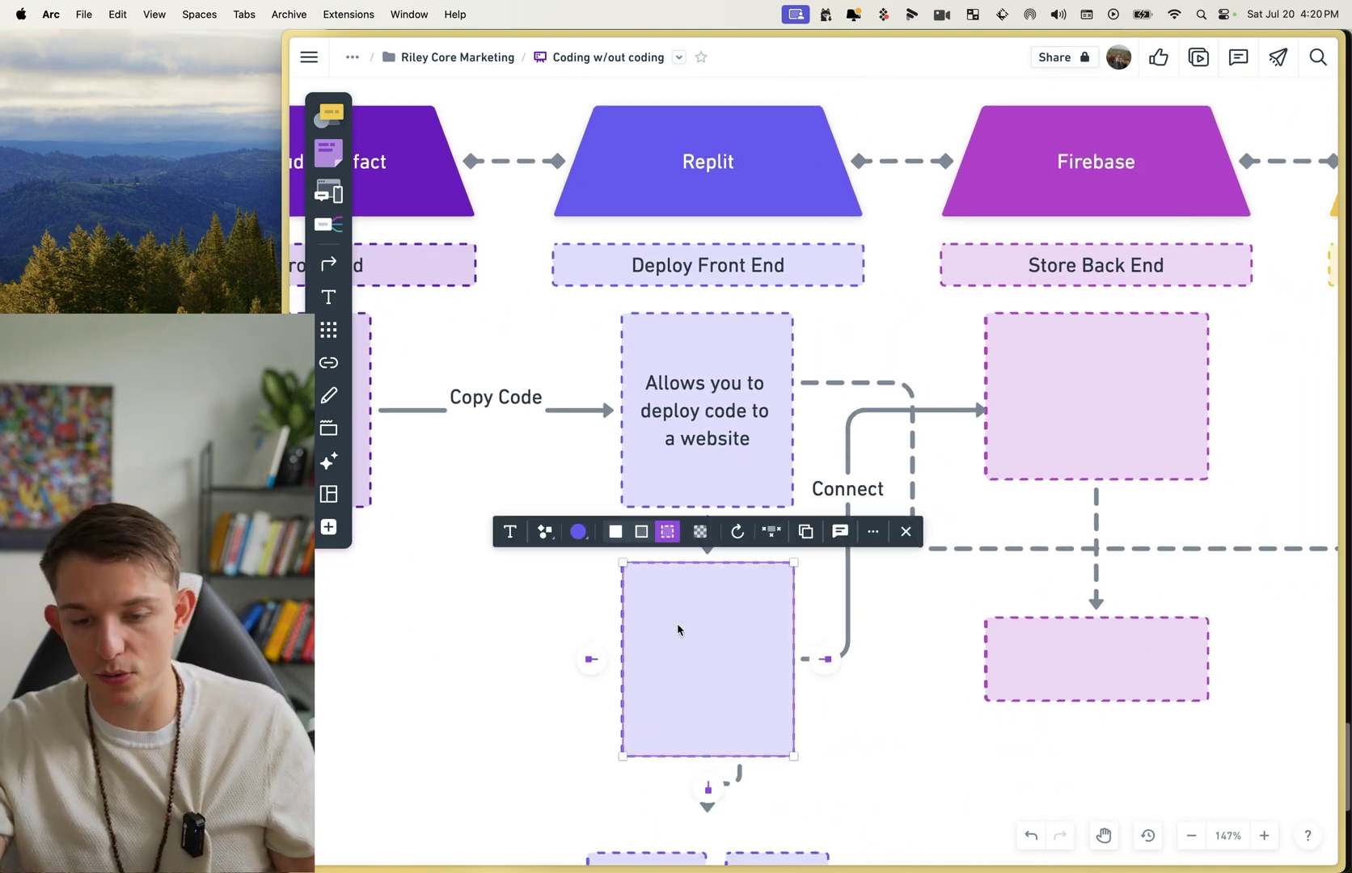
pyautogui.write('Use the website. Send URL To Friends.  But no data is stored')
pyautogui.click(818, 550)
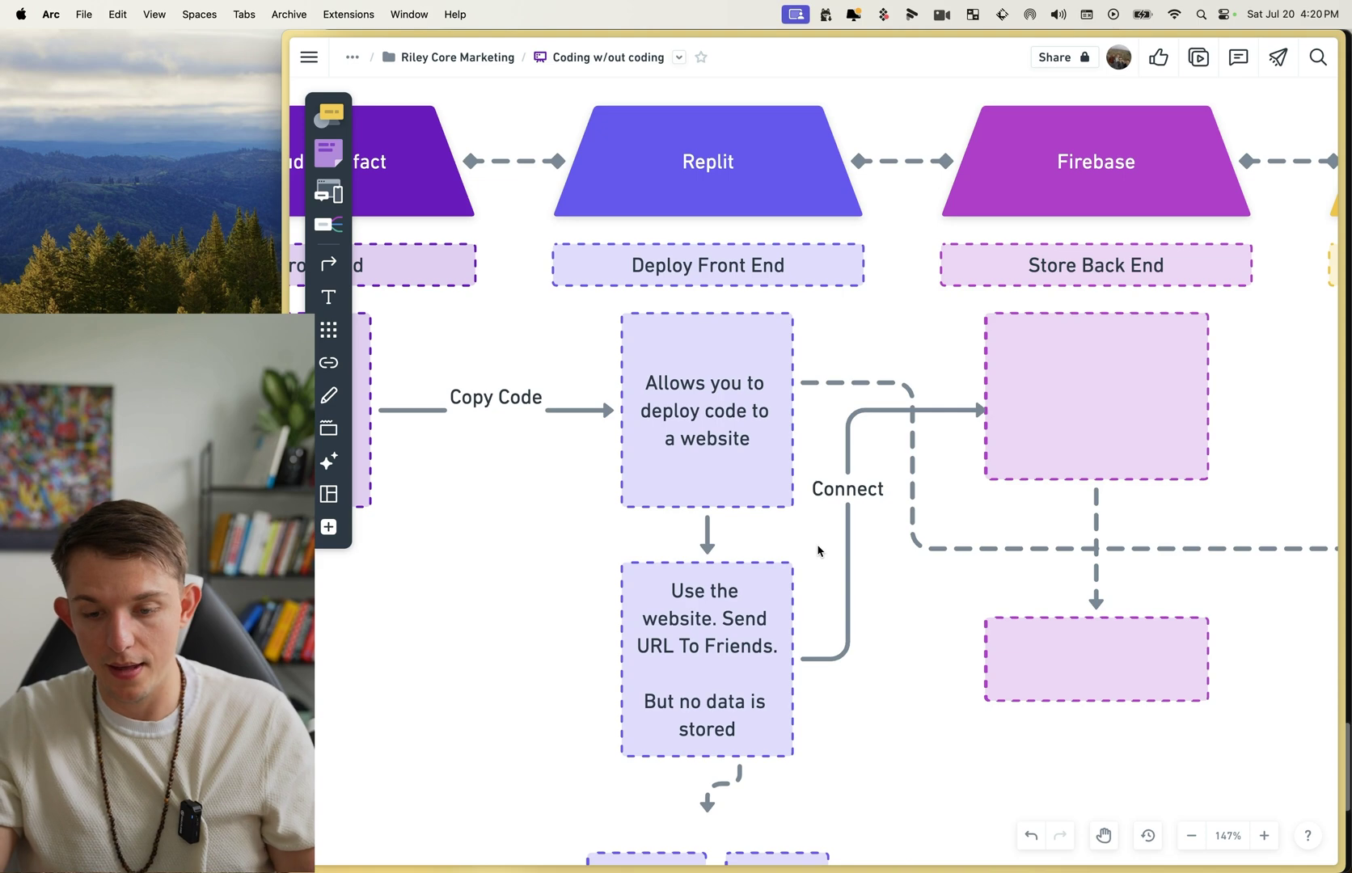
# - Put 'Download Libraries' in the upper-left box of the lower Replit group
pyautogui.scroll(-2, 818, 547)
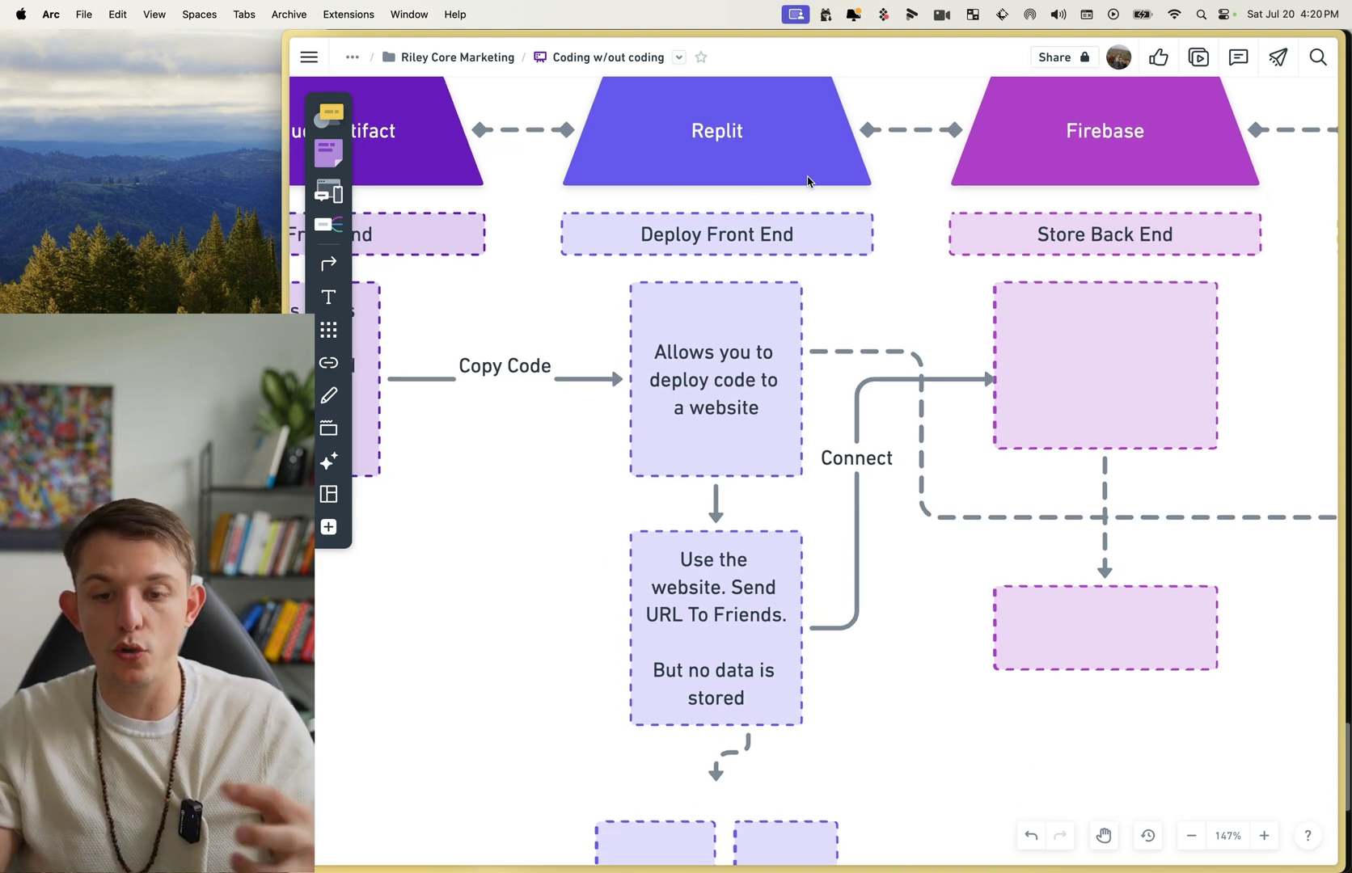
pyautogui.scroll(-10, 817, 186)
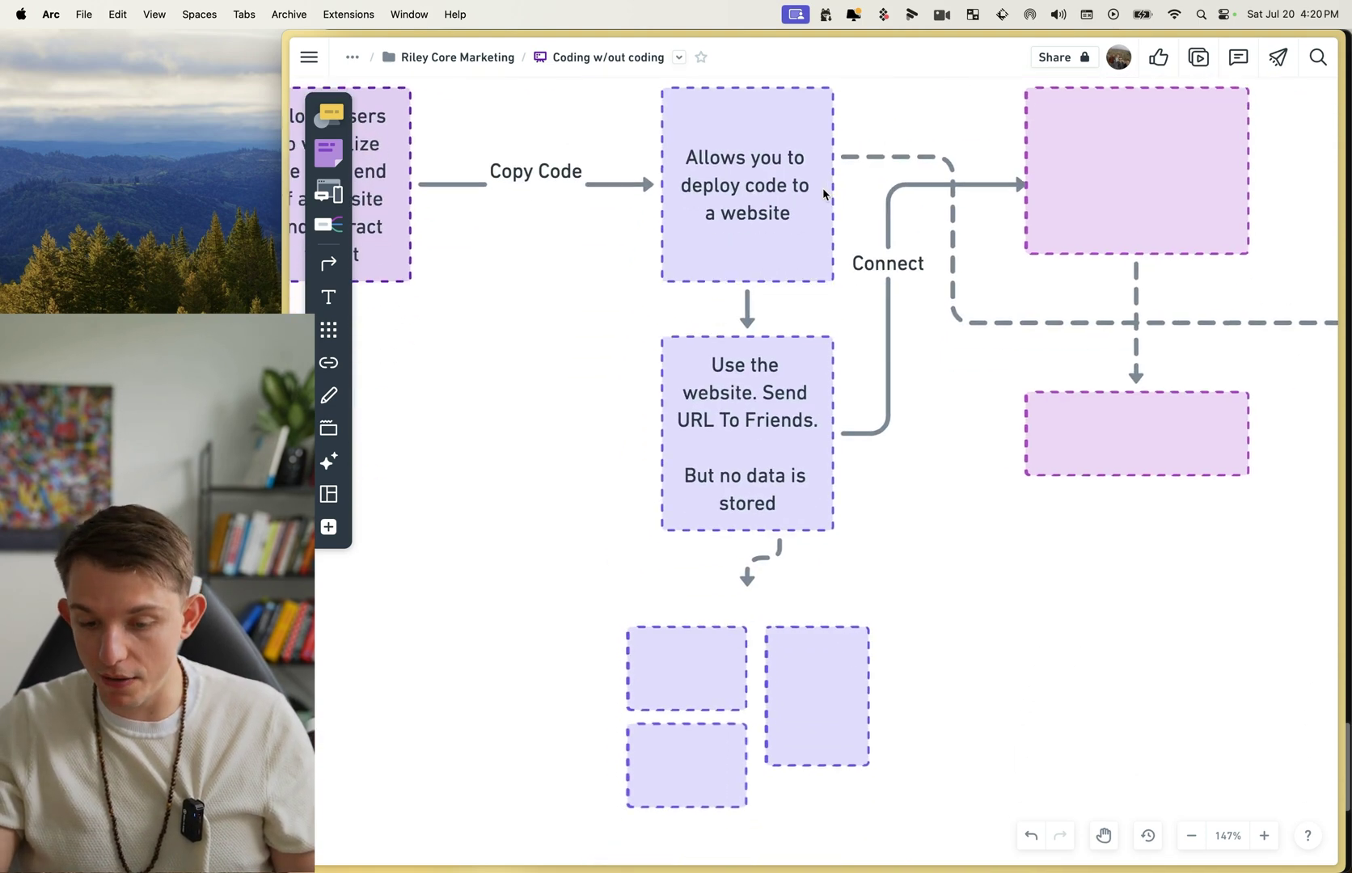
pyautogui.scroll(3, 824, 193)
pyautogui.click(665, 426)
pyautogui.write('Download Libraries')
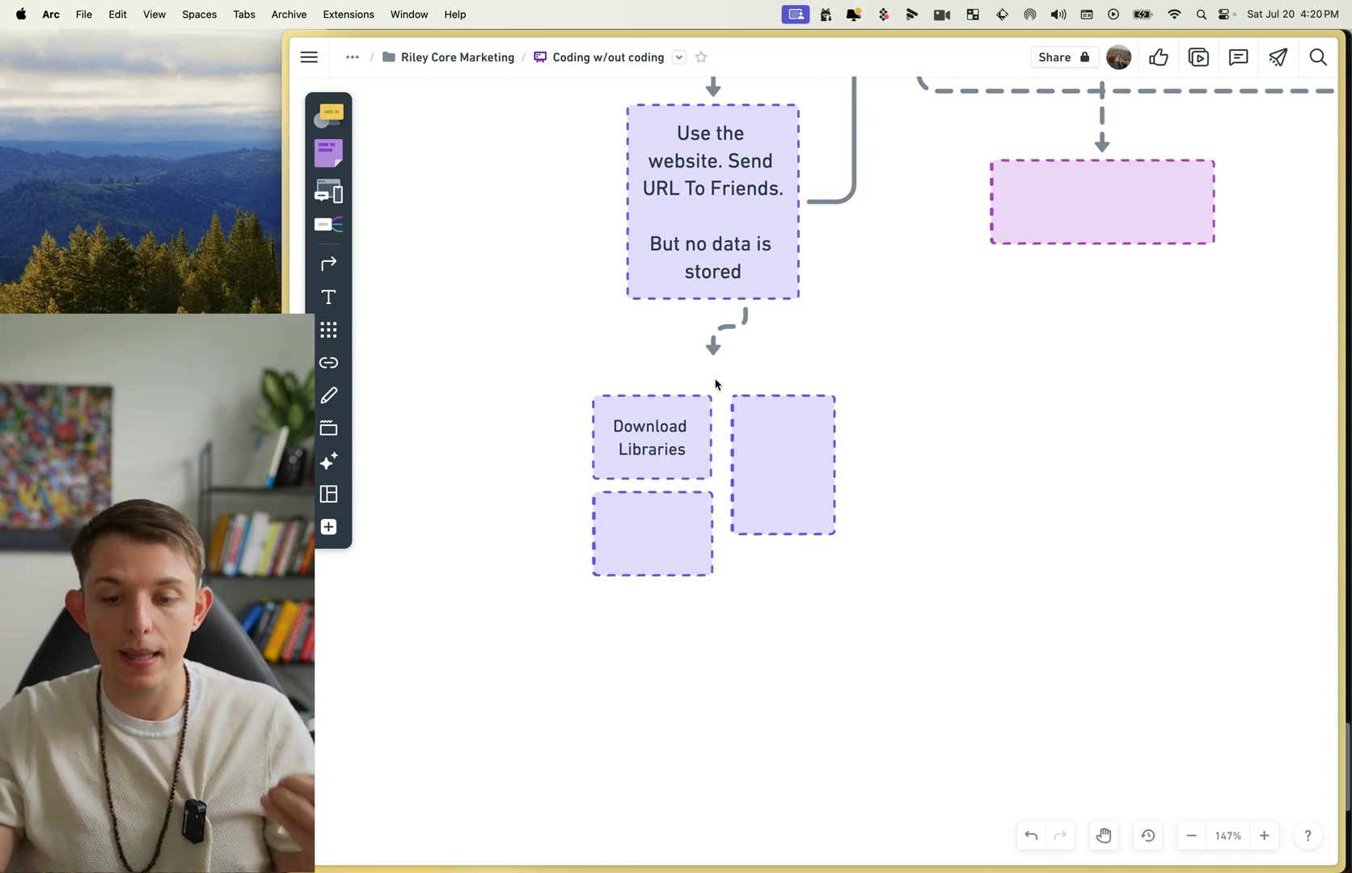
pyautogui.scroll(10, 716, 384)
pyautogui.hscroll(-5, 715, 384)
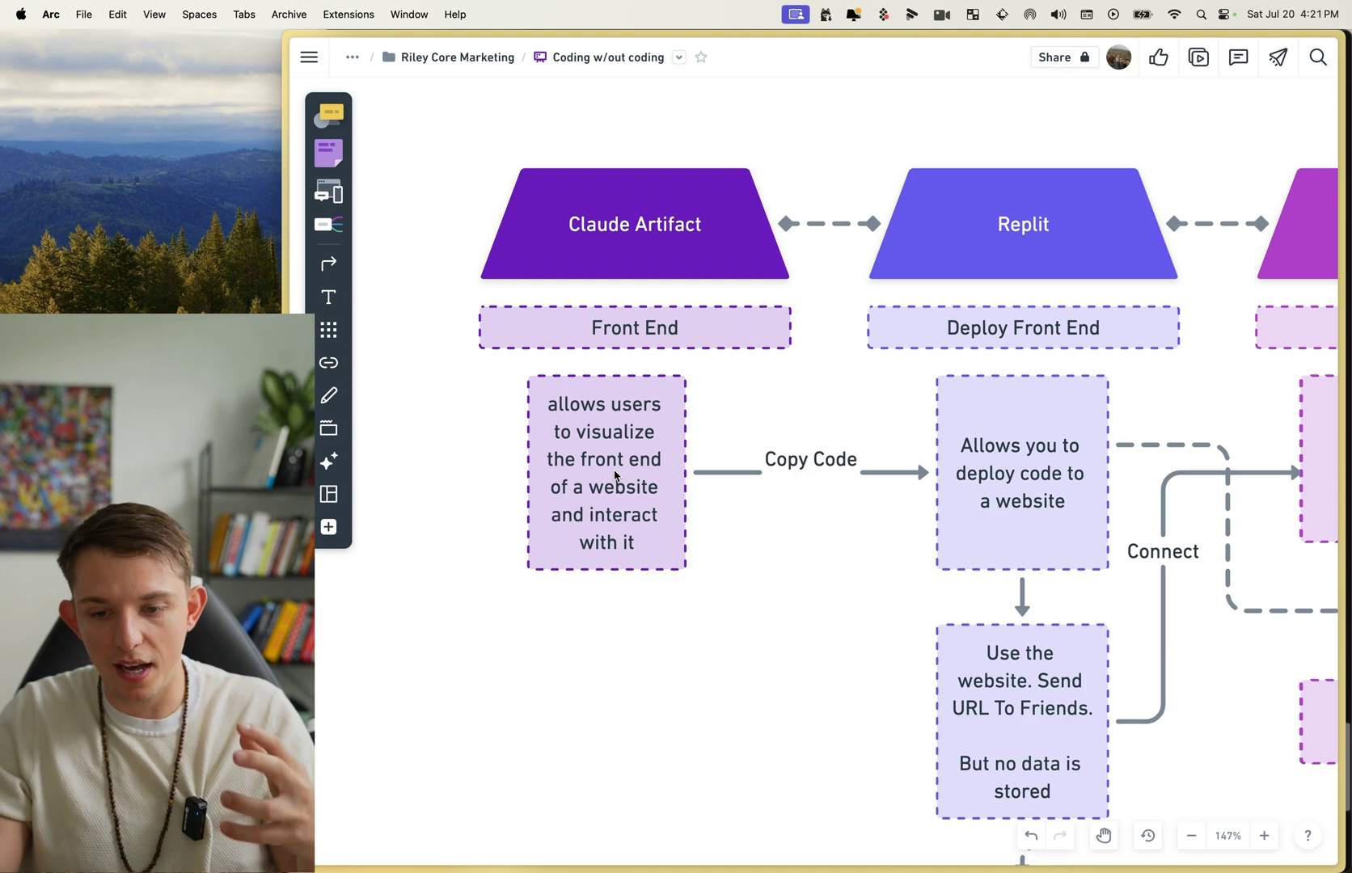
pyautogui.hscroll(5, 614, 475)
pyautogui.scroll(-5, 614, 476)
pyautogui.scroll(2, 615, 475)
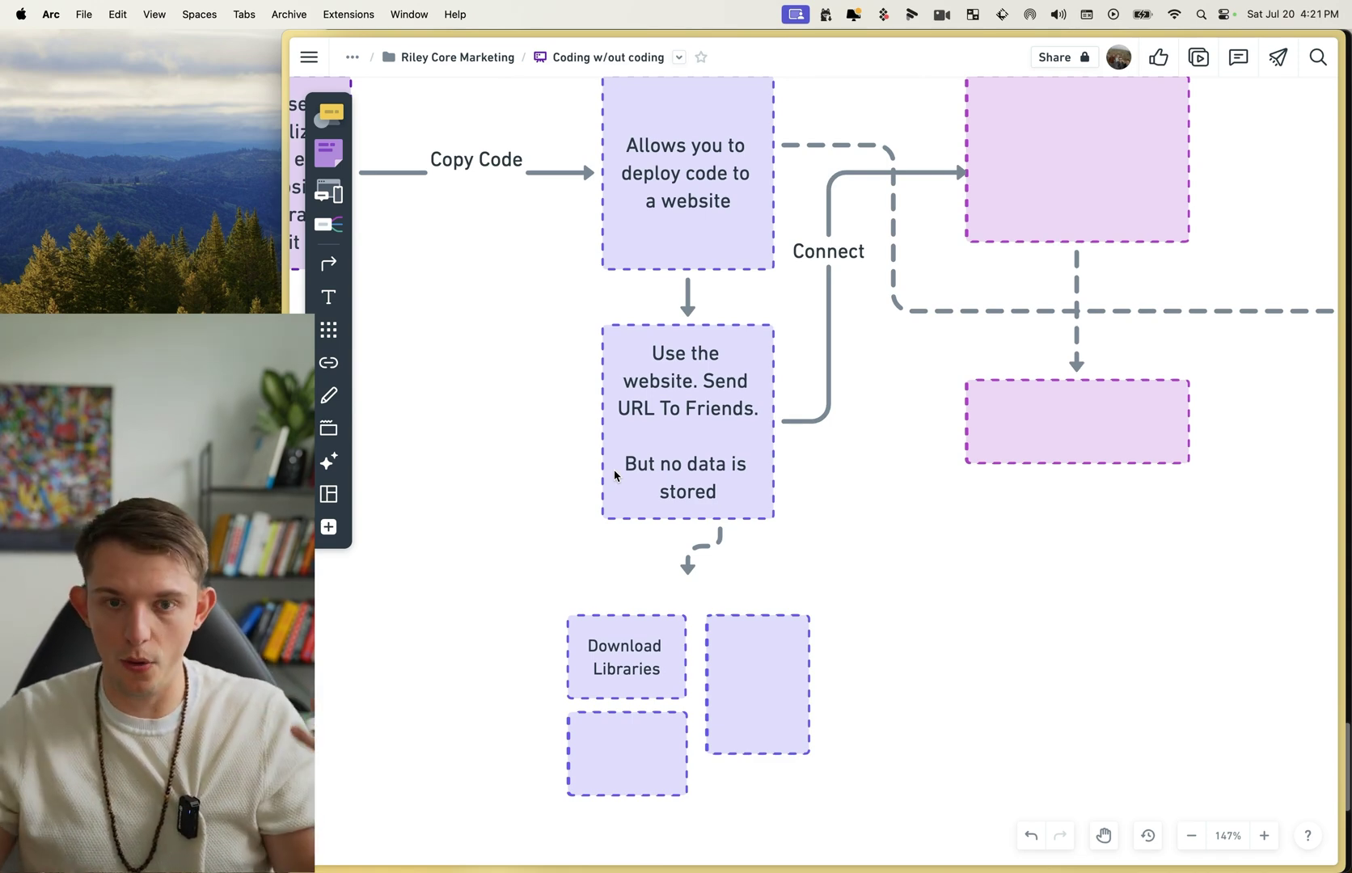
pyautogui.hscroll(1, 615, 476)
pyautogui.scroll(3, 615, 476)
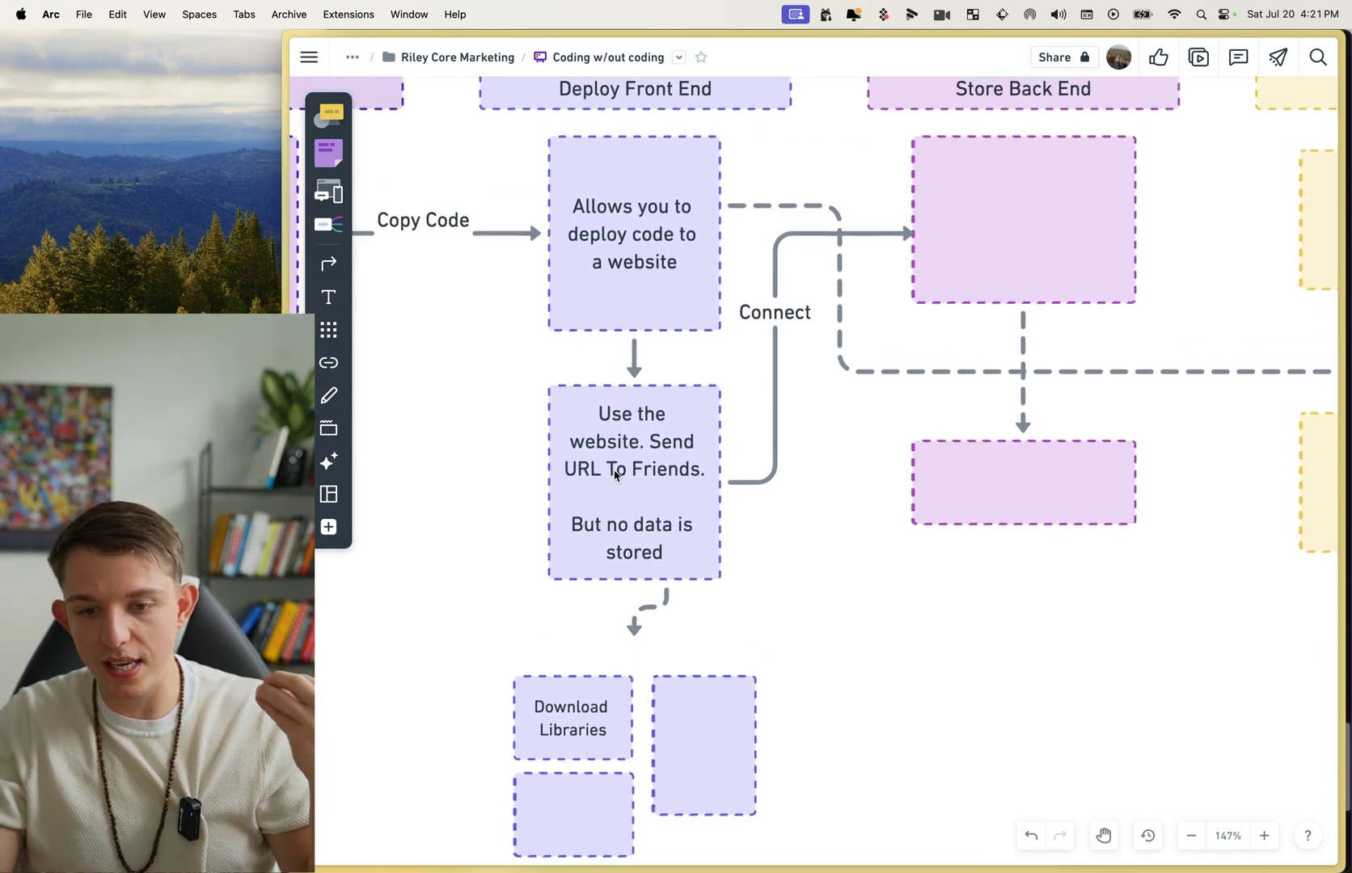
pyautogui.scroll(-1, 614, 476)
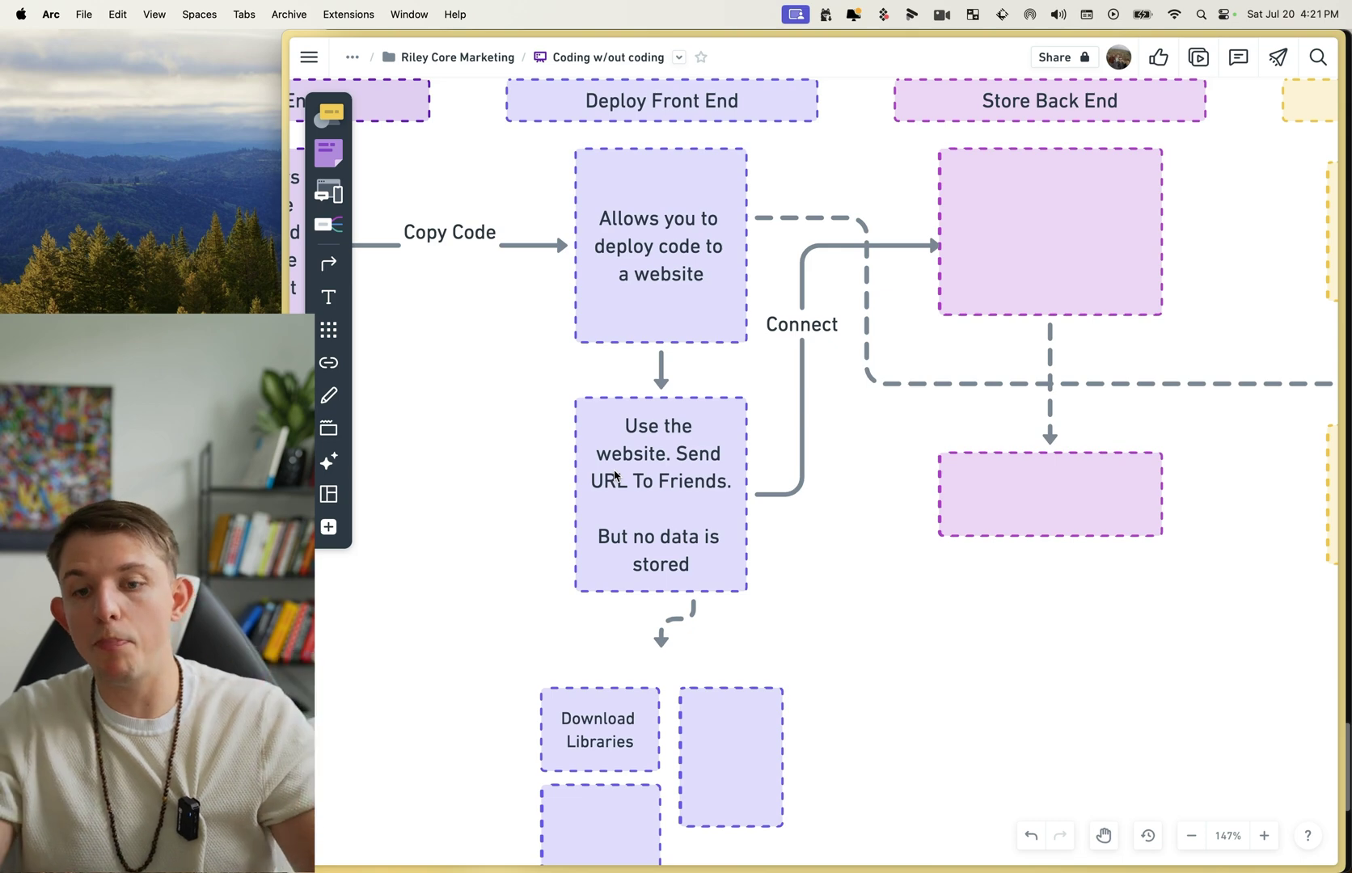
pyautogui.scroll(-4, 614, 475)
pyautogui.hscroll(1, 615, 475)
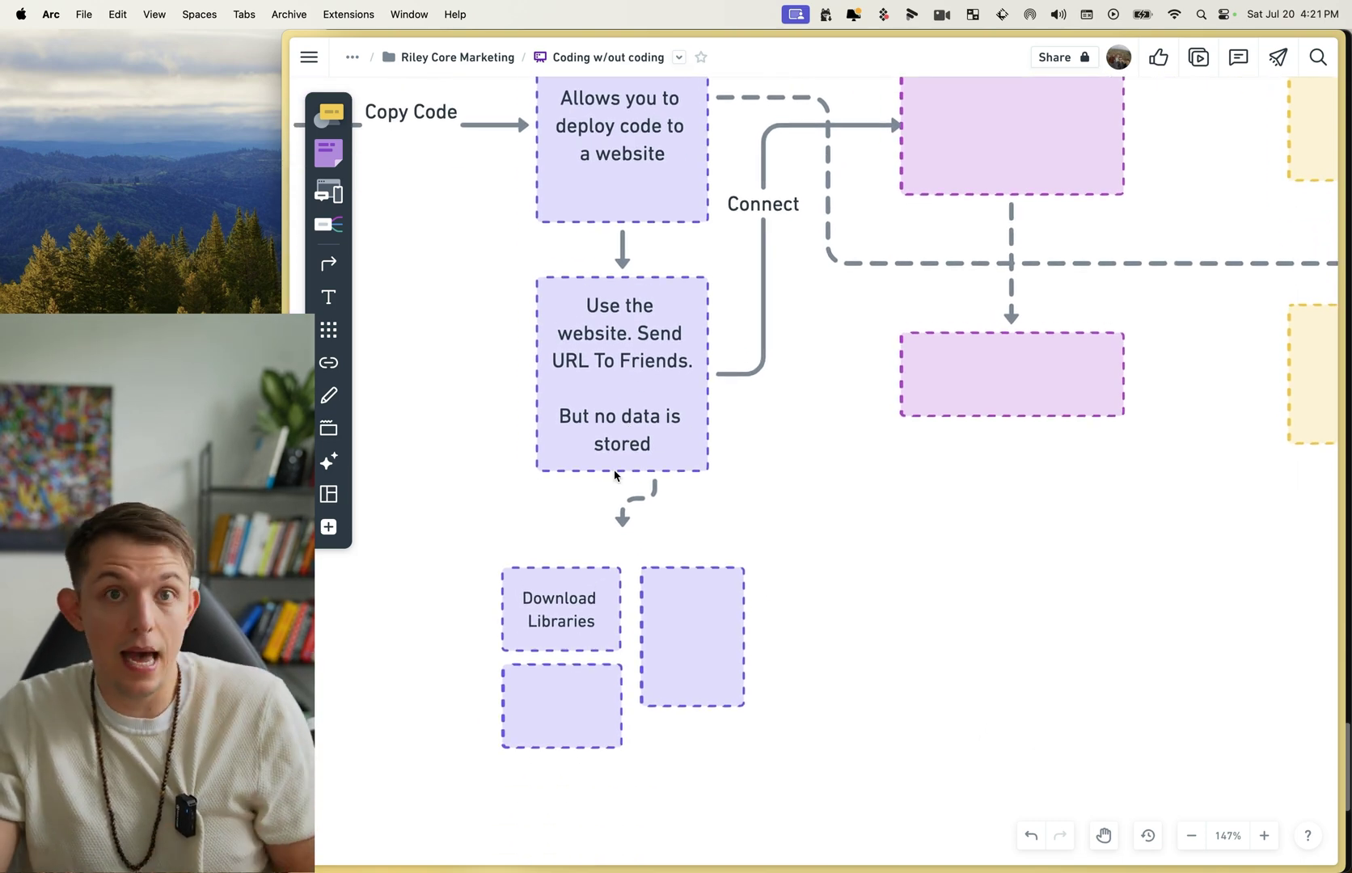
pyautogui.scroll(2, 703, 554)
pyautogui.hscroll(1, 704, 554)
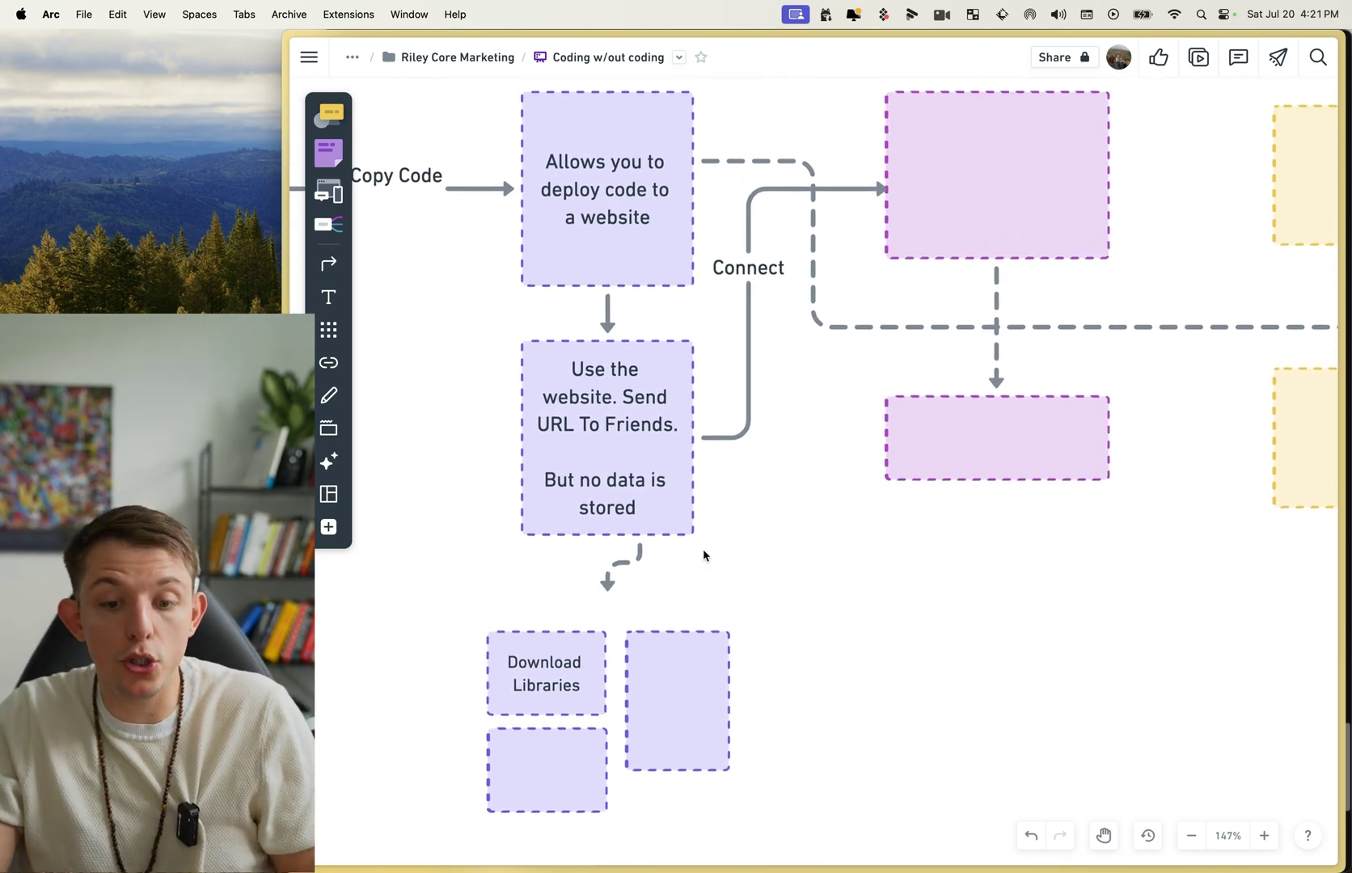
pyautogui.scroll(-1, 703, 556)
pyautogui.scroll(2, 704, 556)
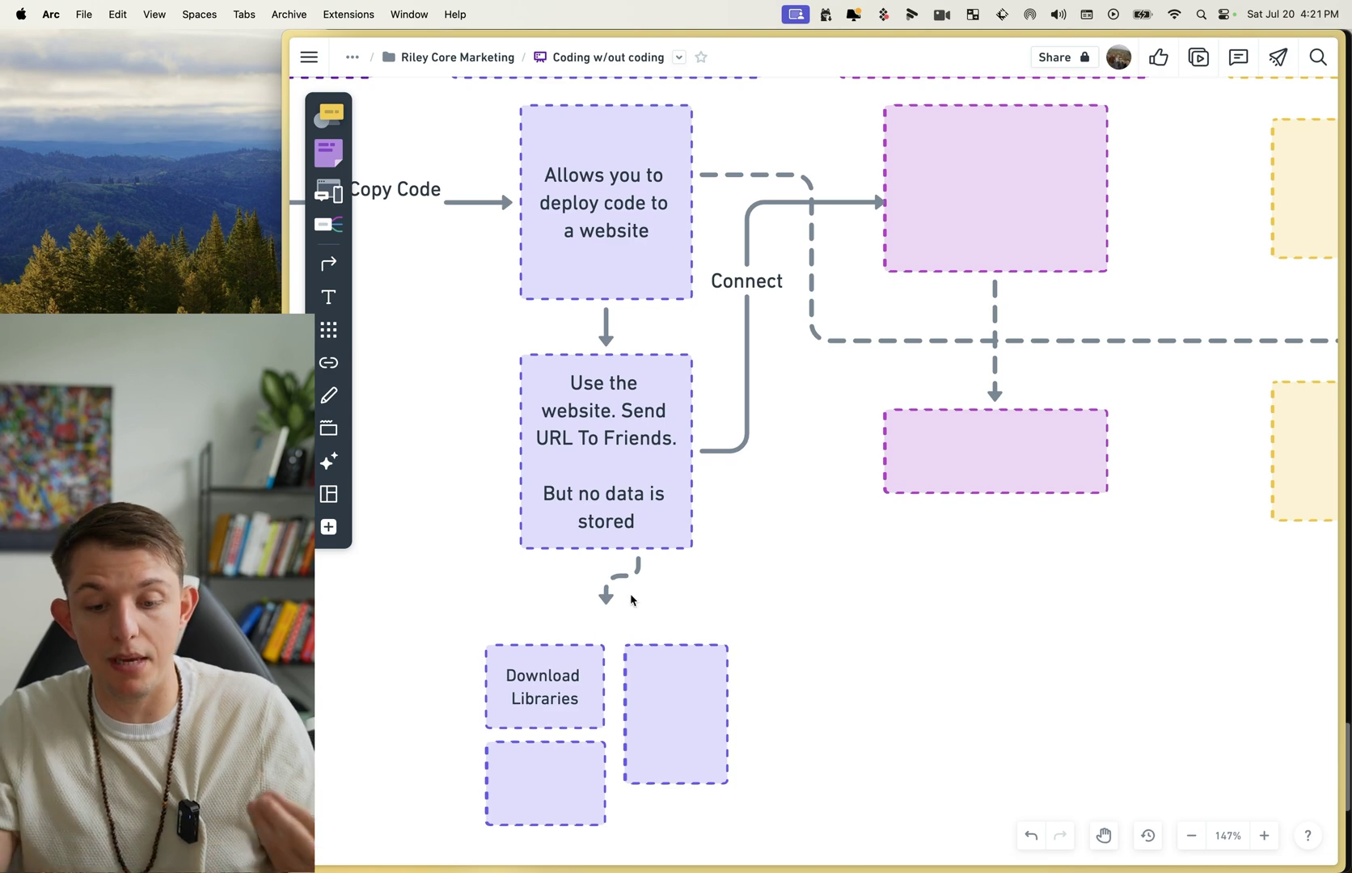
pyautogui.scroll(5, 562, 683)
pyautogui.hscroll(-6, 562, 683)
pyautogui.scroll(3, 562, 684)
pyautogui.hscroll(-3, 562, 683)
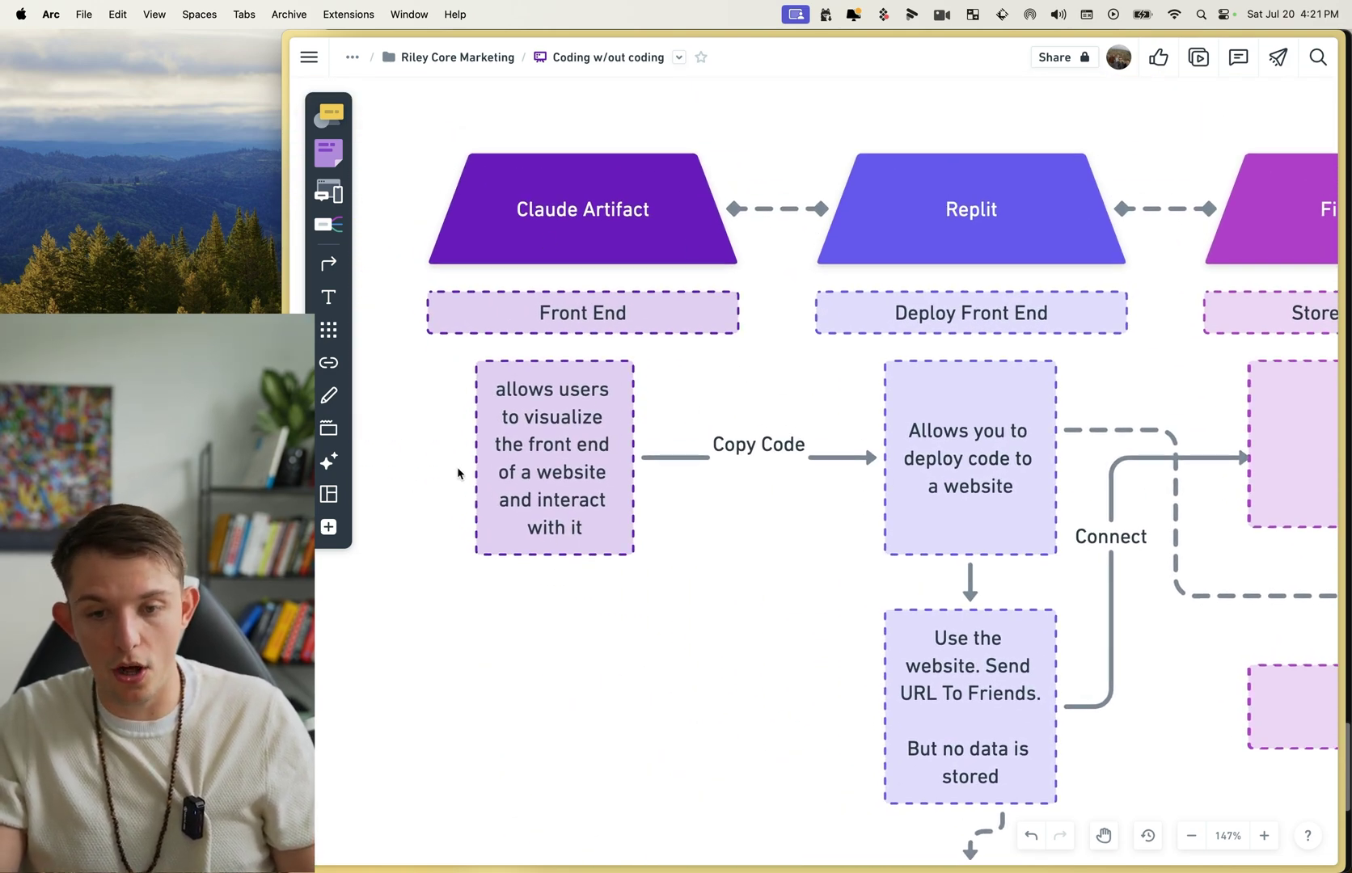
pyautogui.hscroll(7, 457, 473)
pyautogui.scroll(1, 457, 473)
pyautogui.scroll(-6, 457, 473)
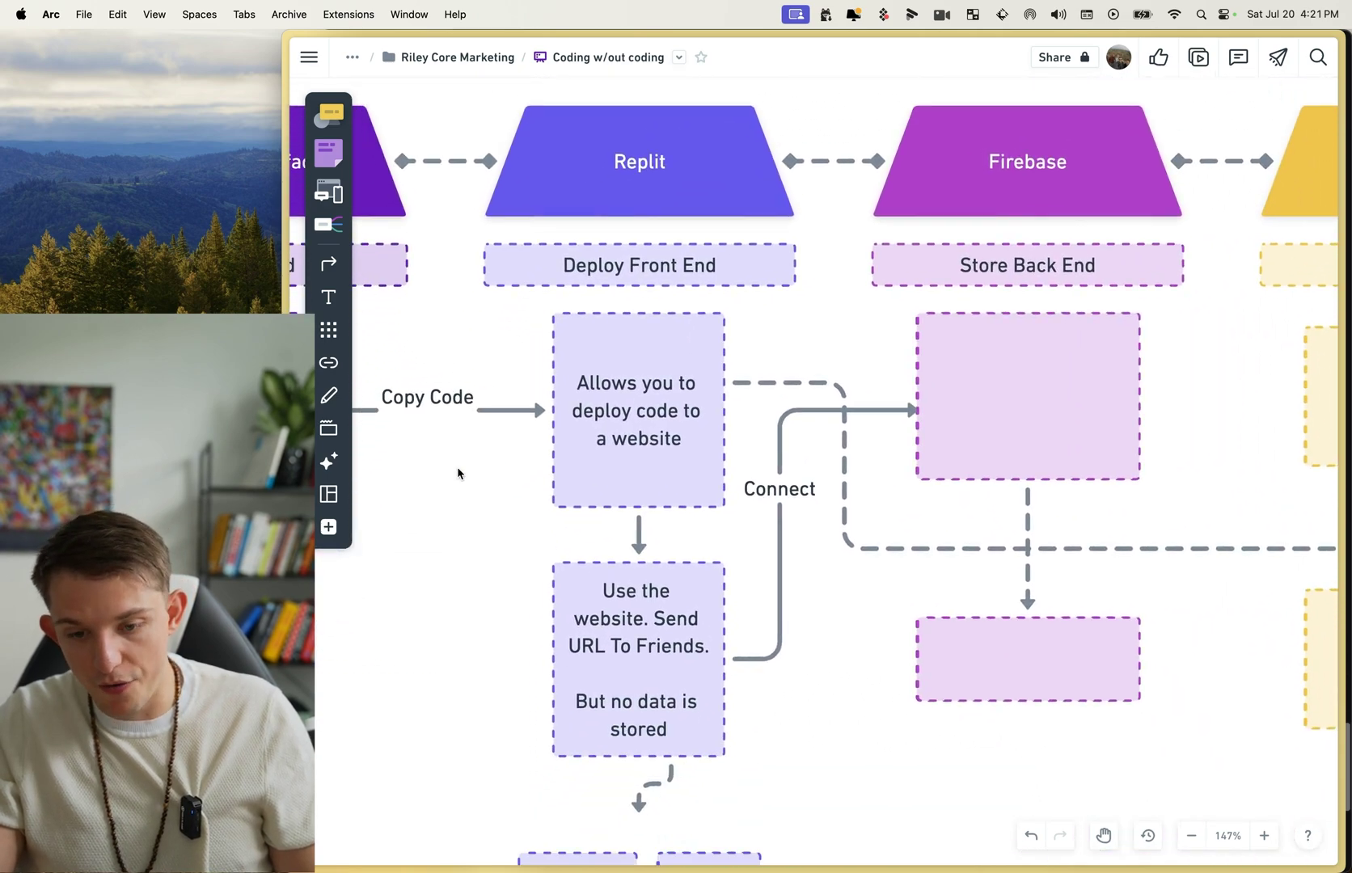
# - Label the tall box beside Download Libraries 'Use other peoples code'
pyautogui.click(730, 734)
pyautogui.write('Use other peoples code')
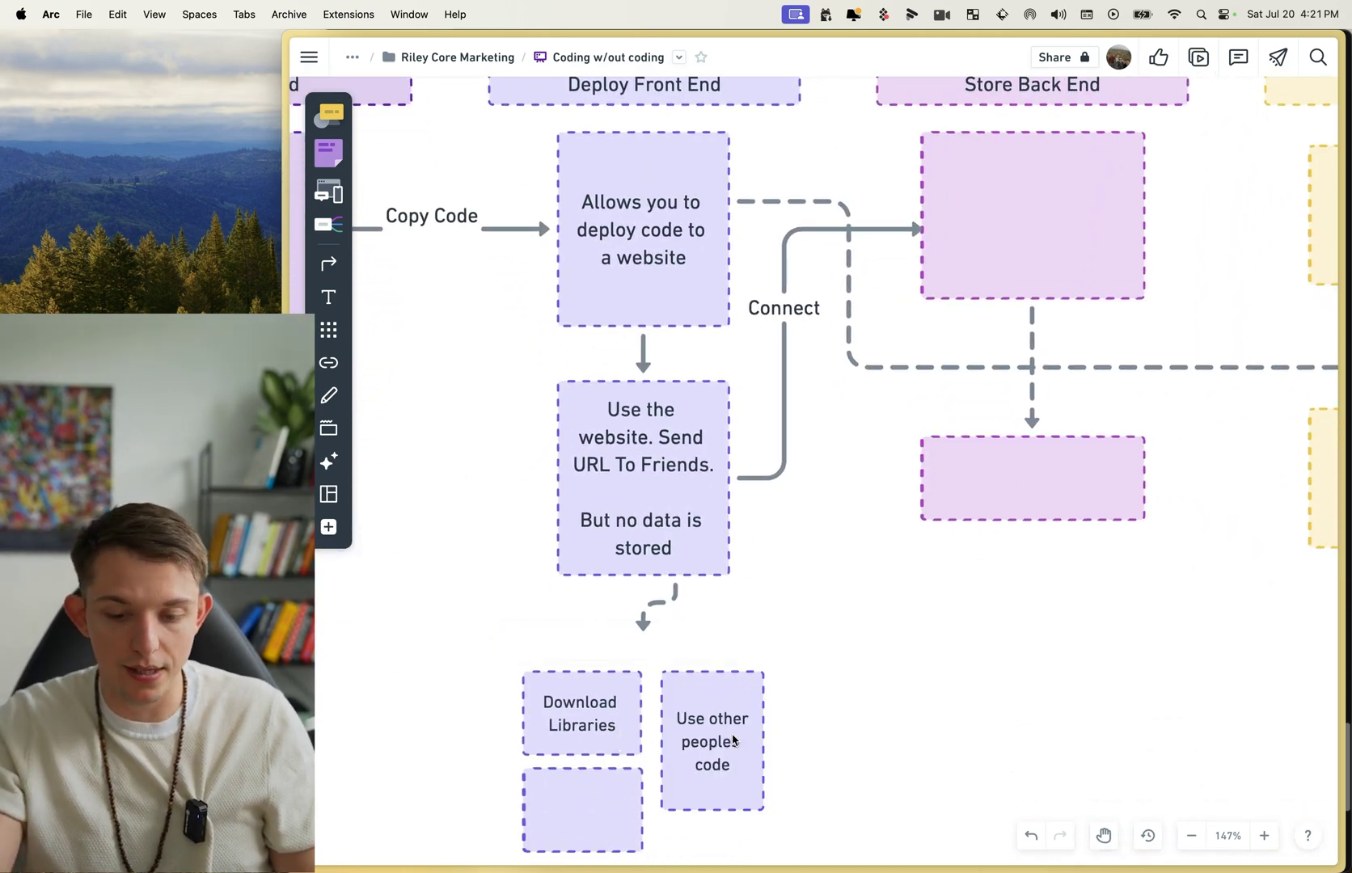
pyautogui.click(731, 628)
pyautogui.scroll(-2, 731, 628)
pyautogui.scroll(2, 730, 628)
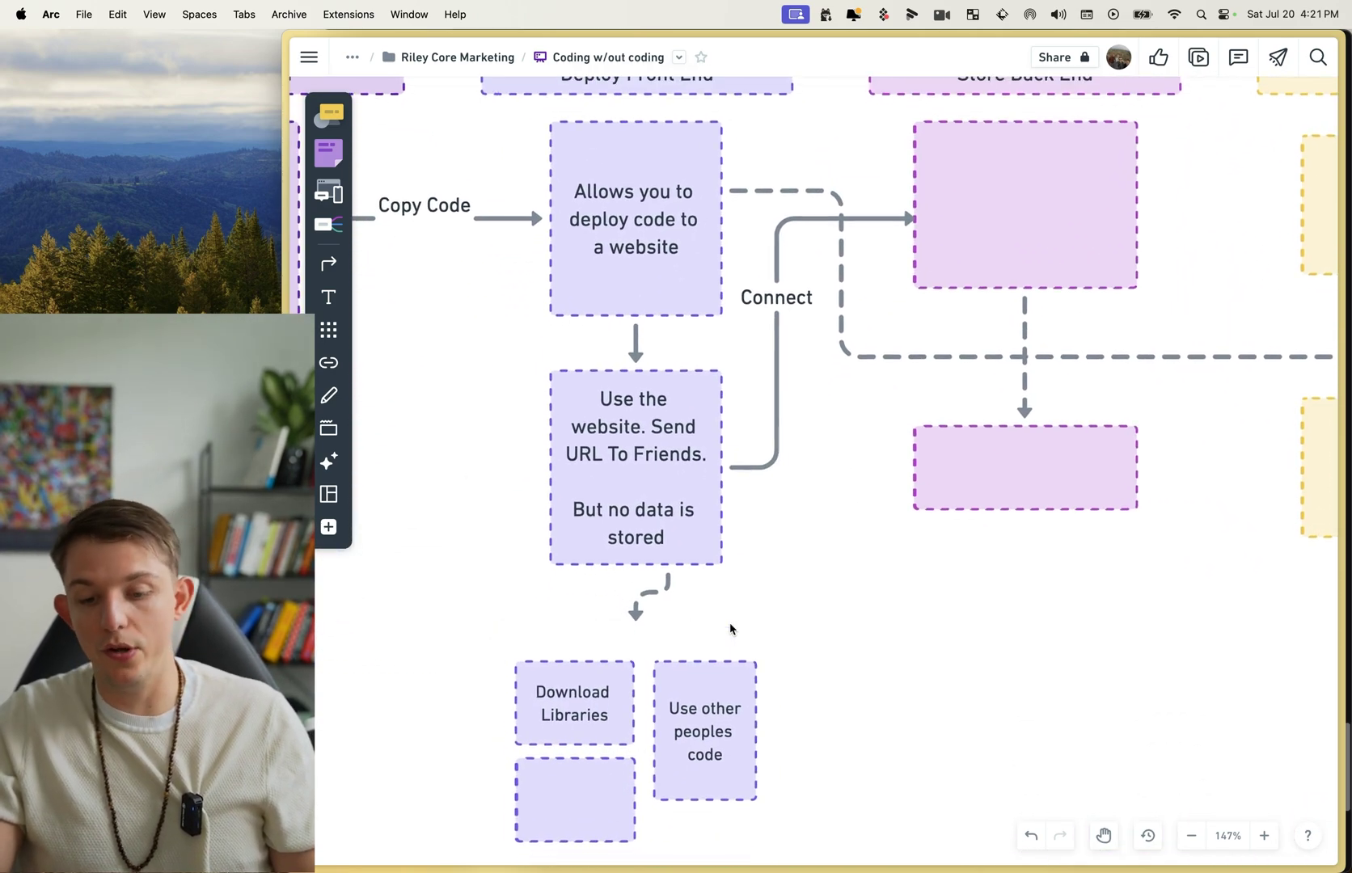
pyautogui.scroll(-1, 730, 627)
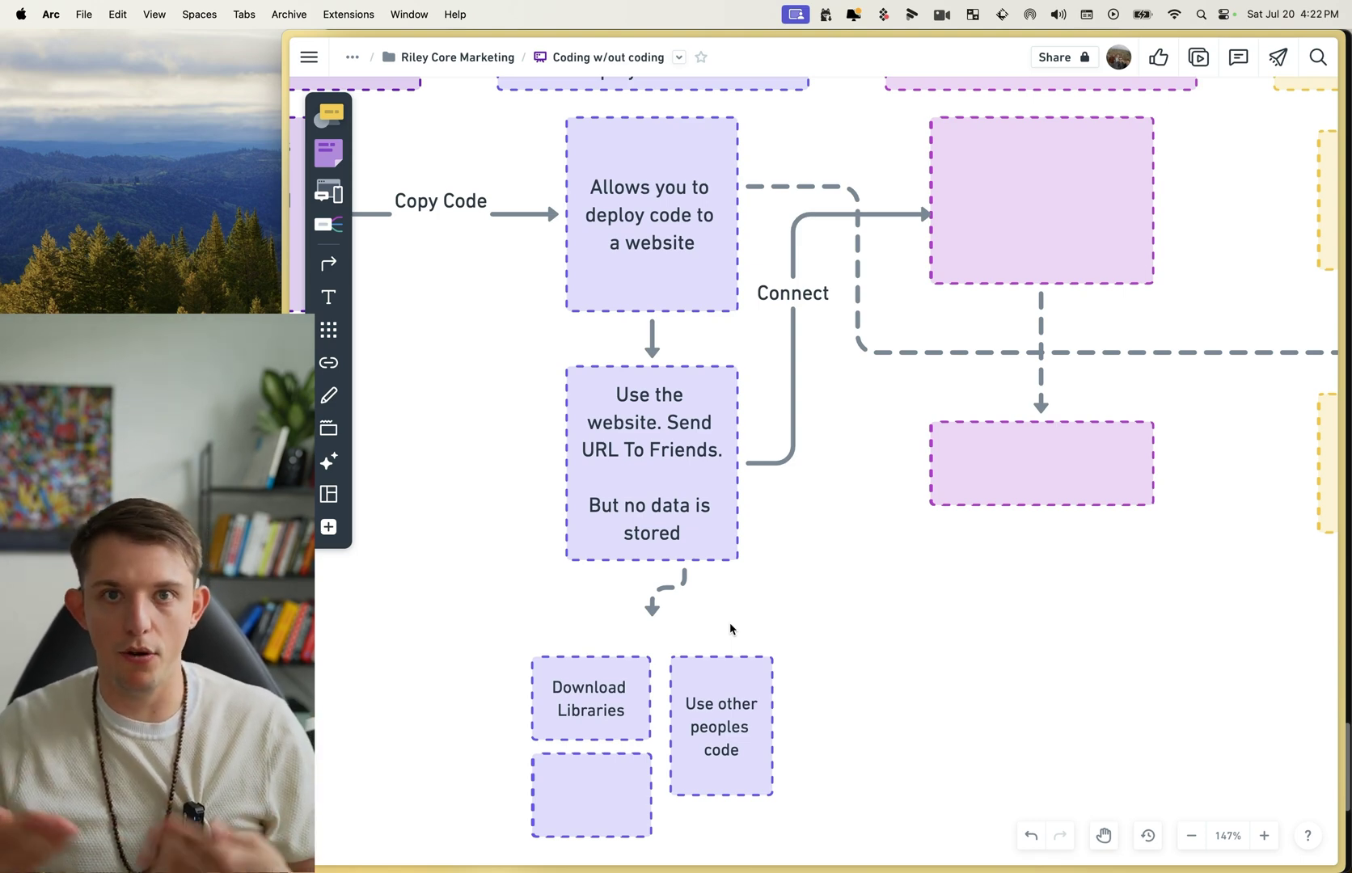
# - Label the empty box below Download Libraries 'Templates'
pyautogui.click(577, 786)
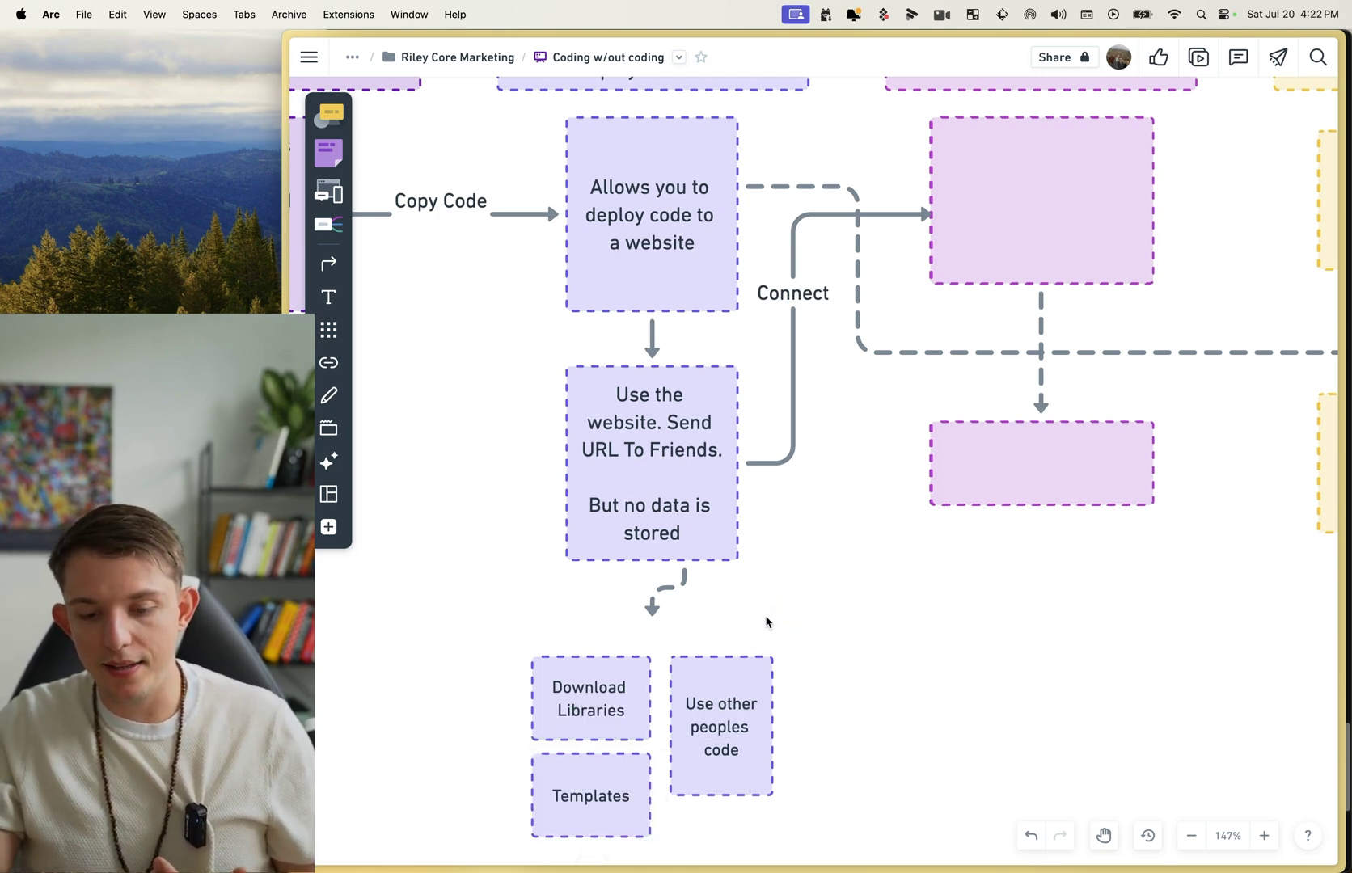
pyautogui.scroll(2, 765, 626)
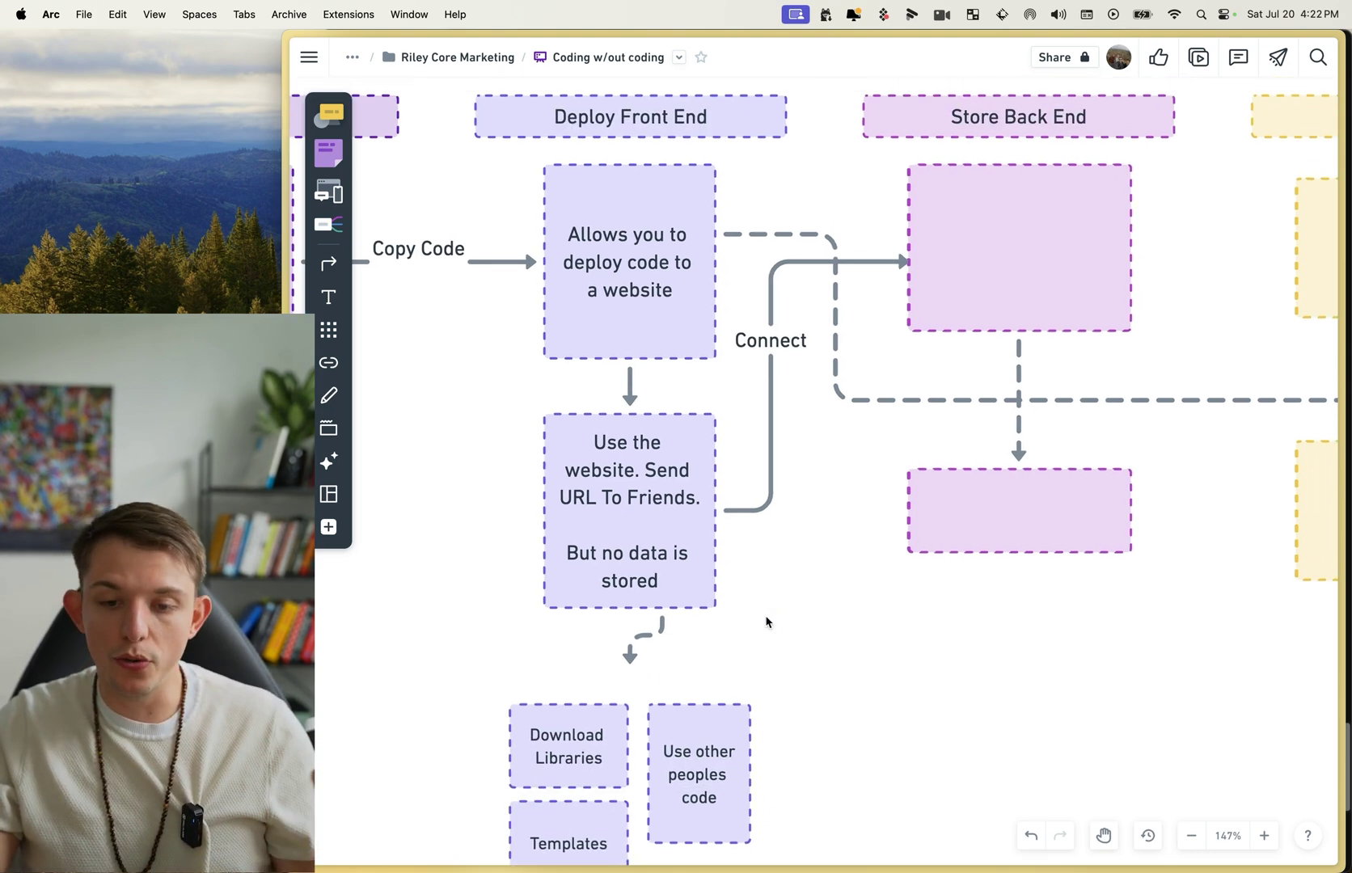
pyautogui.scroll(-3, 766, 621)
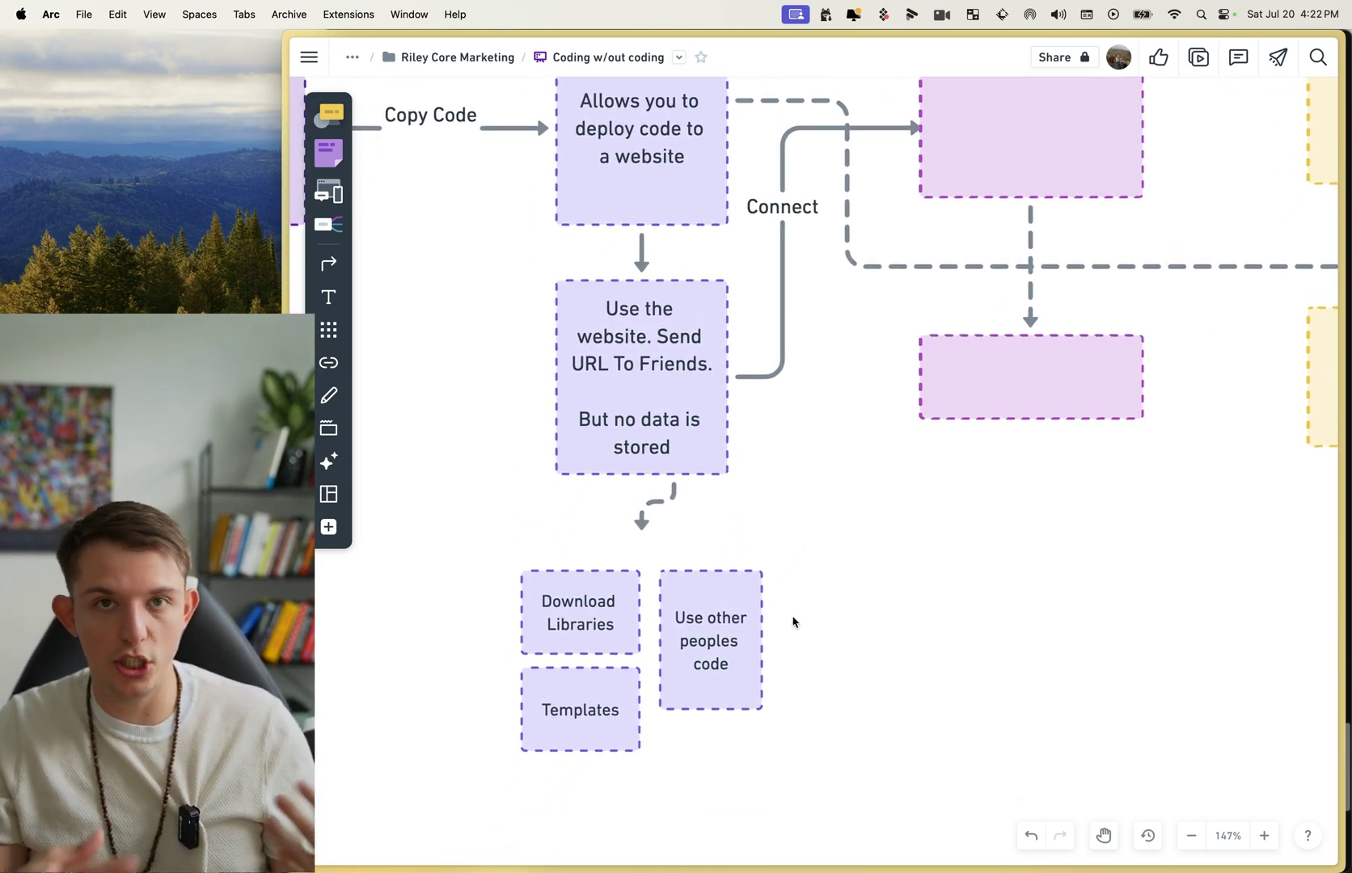